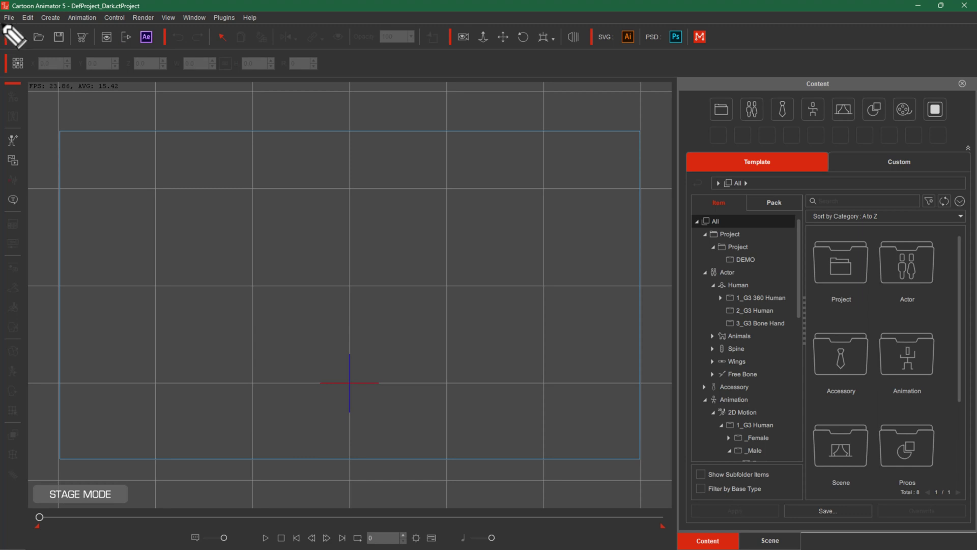
mouse_move(7, 21)
mouse_down()
mouse_move(130, 29)
mouse_move(263, 21)
mouse_move(131, 7)
mouse_move(2, 14)
mouse_move(40, 30)
mouse_up()
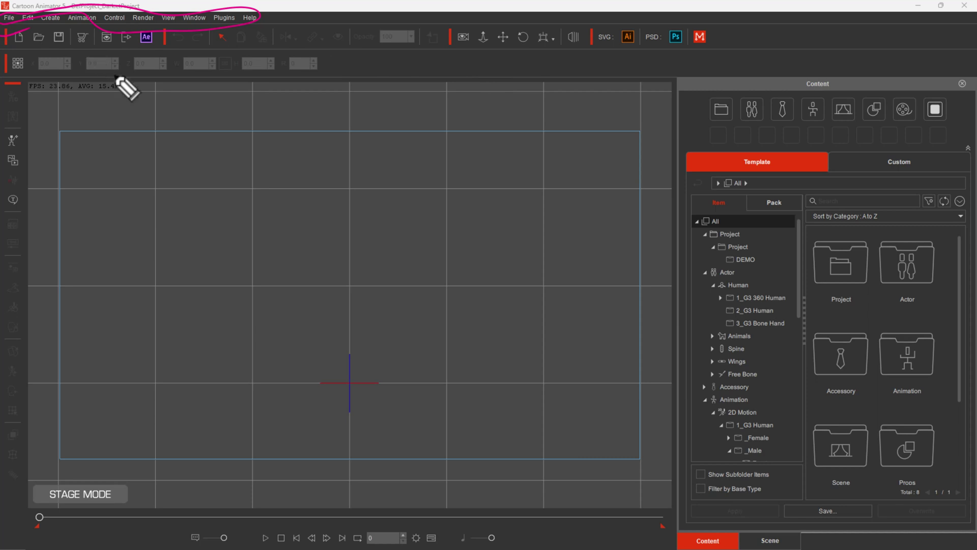
key(e)
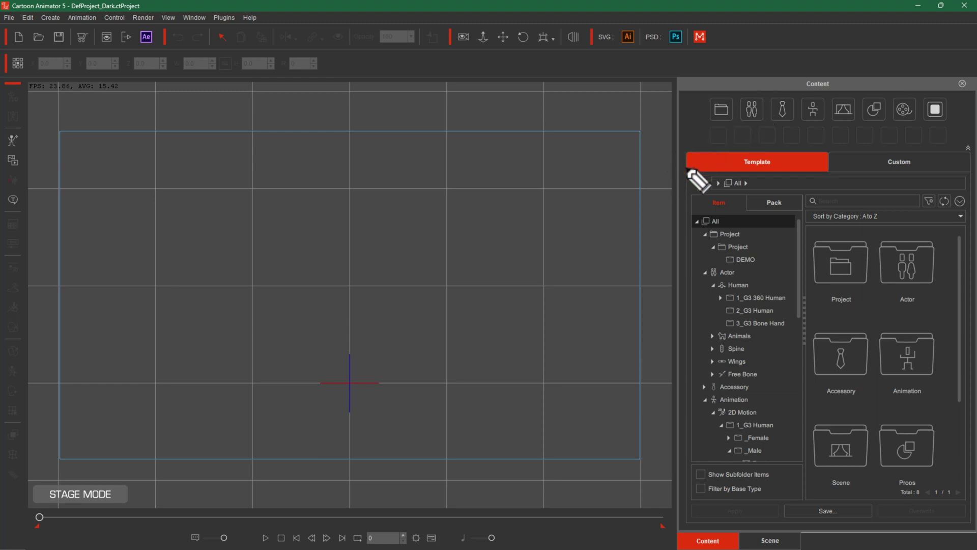
key(ctrl+alt+1)
- Undock and close the Content and Scene managers, and float the Add-on and Camera toolbars over the stage
drag(770, 80, 478, 98)
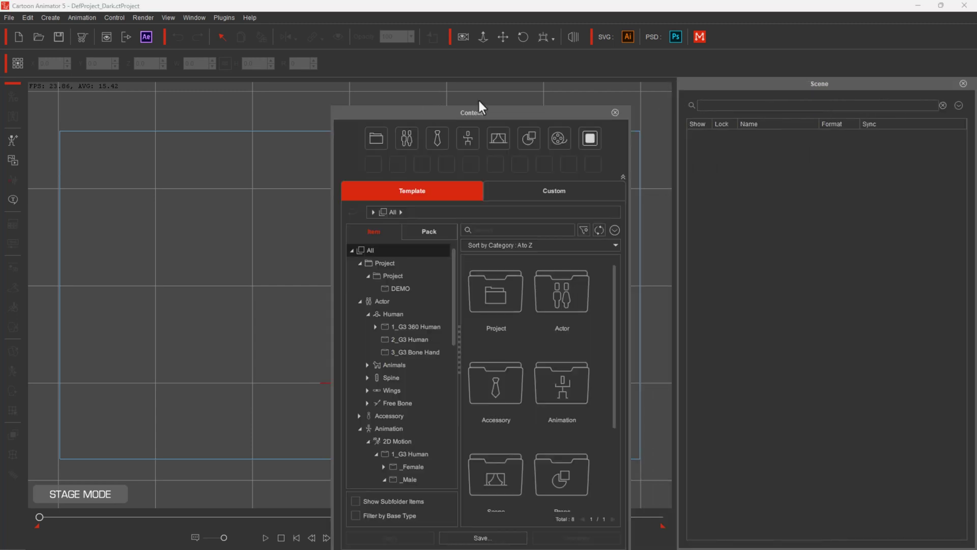
click(614, 112)
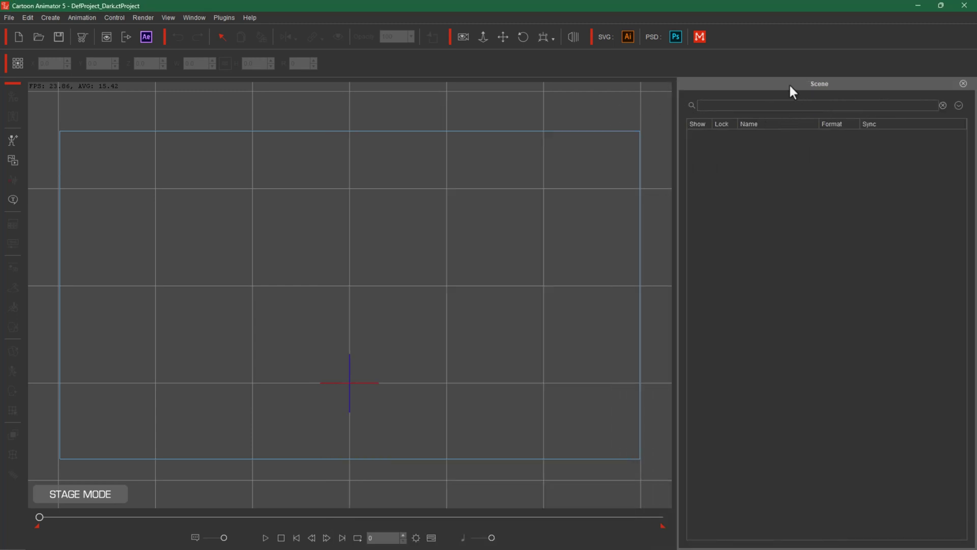
drag(788, 83, 475, 117)
click(650, 117)
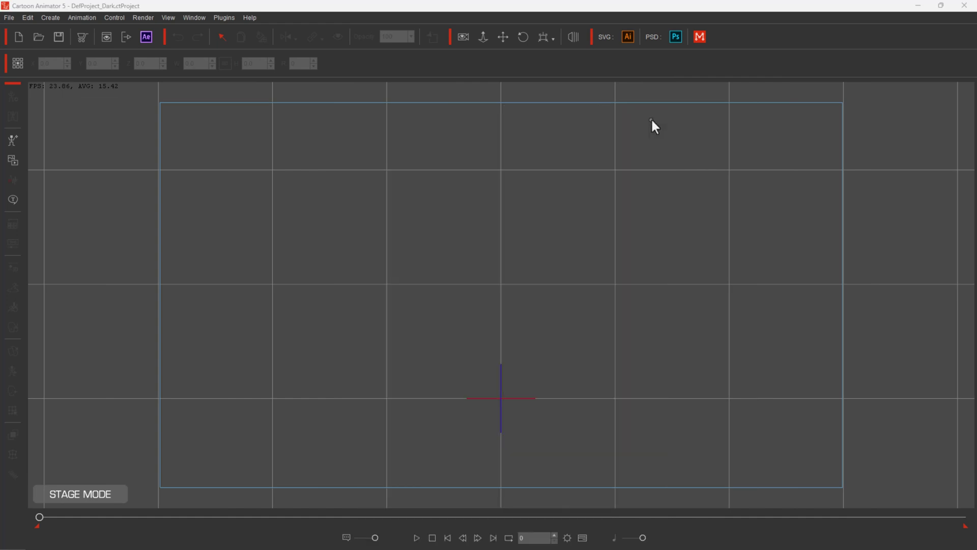
drag(595, 43, 596, 132)
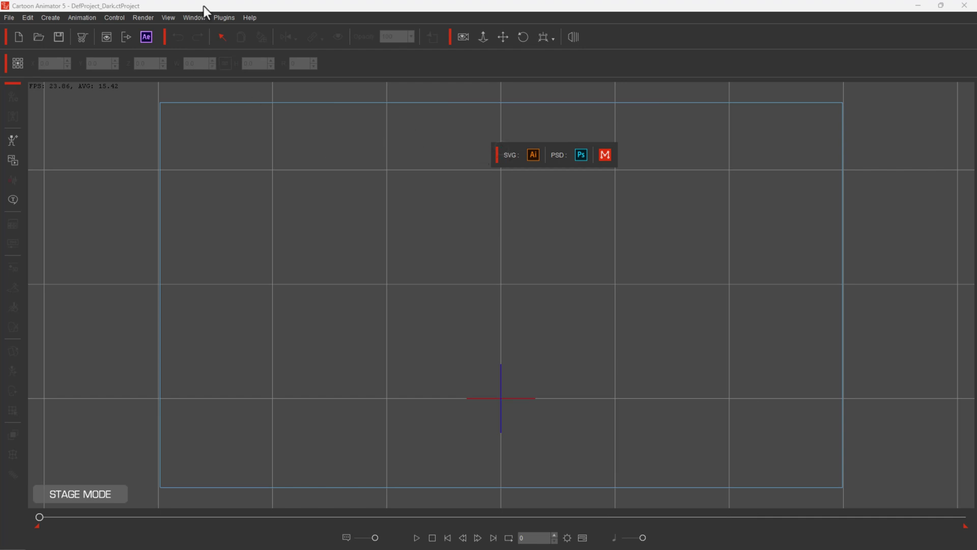
drag(448, 36, 367, 172)
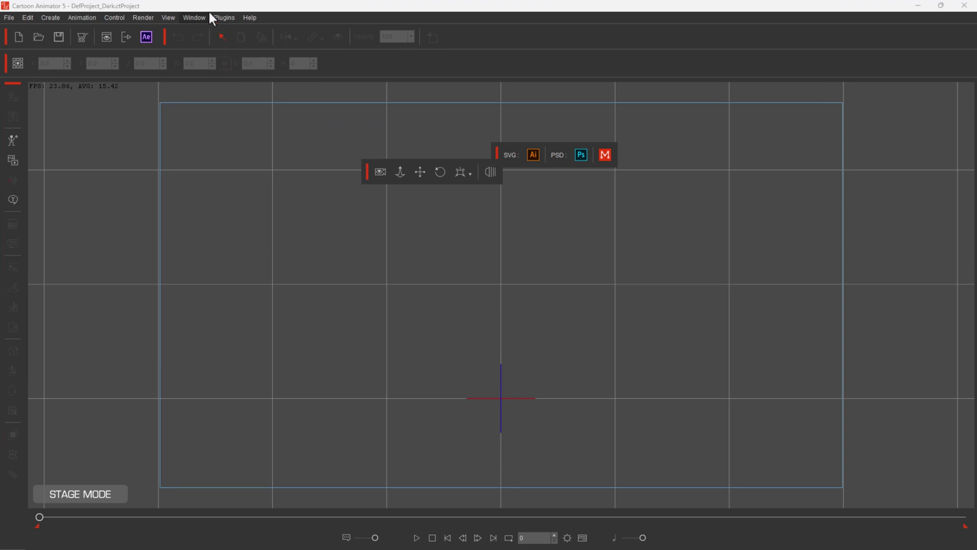
- Restore the default workspace layout
click(197, 16)
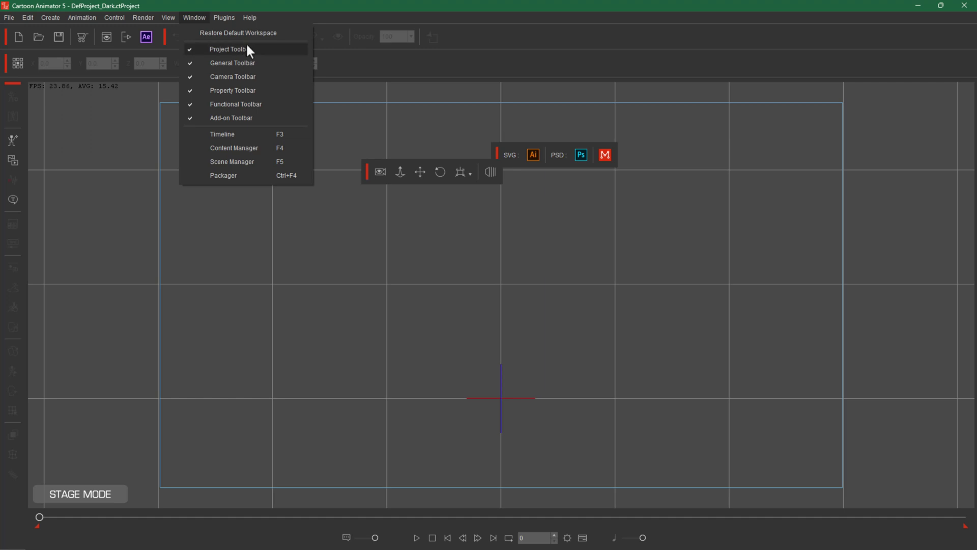
click(233, 33)
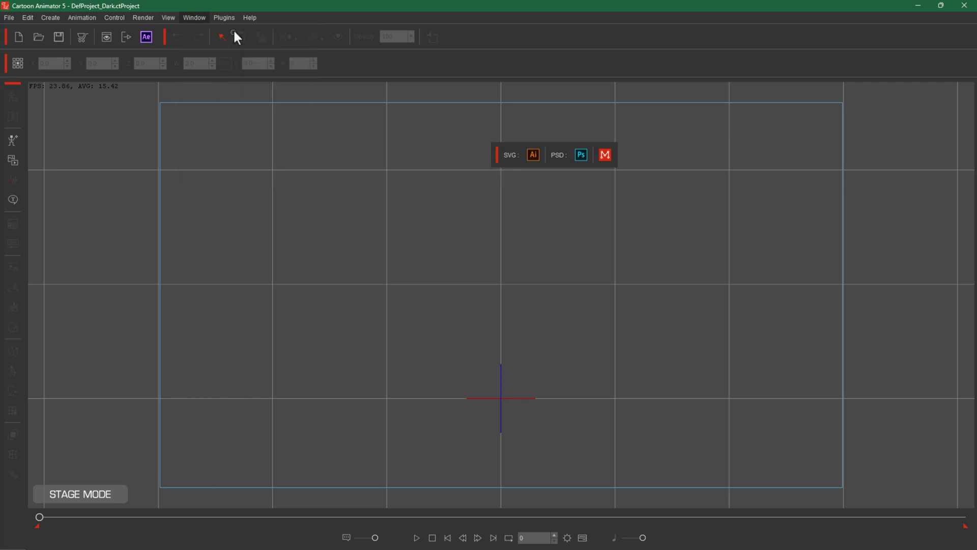
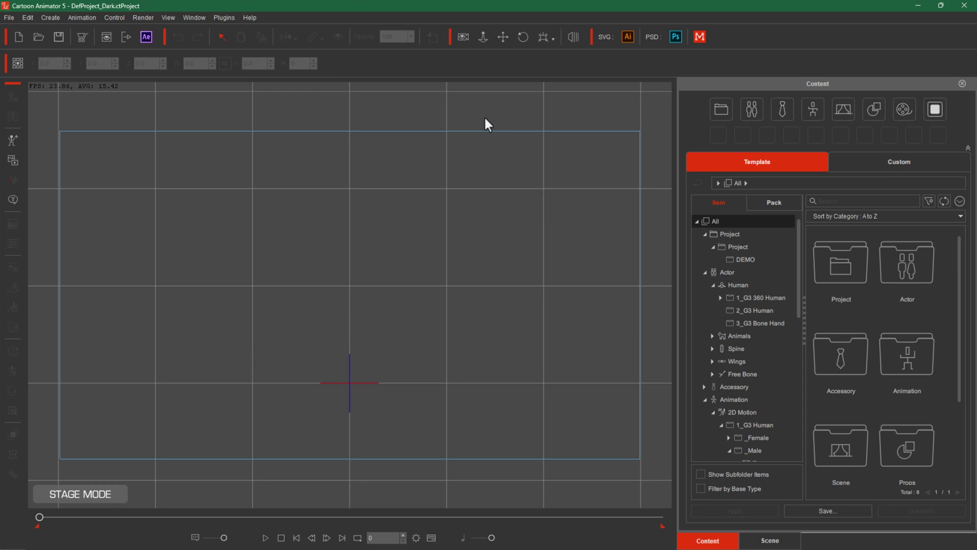
- Examine the GUI theme options in the Interface preferences and leave the preferences without applying changes
key(alt+e)
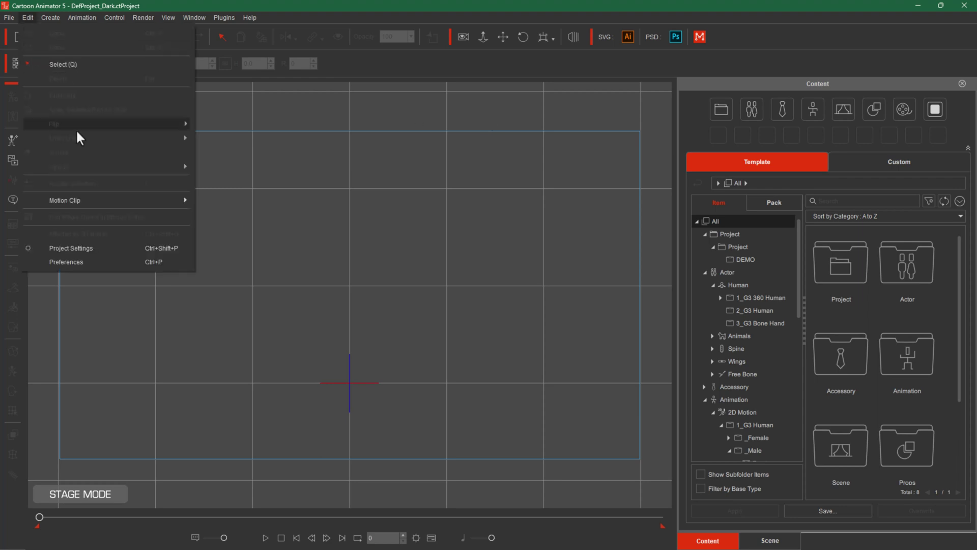
click(120, 263)
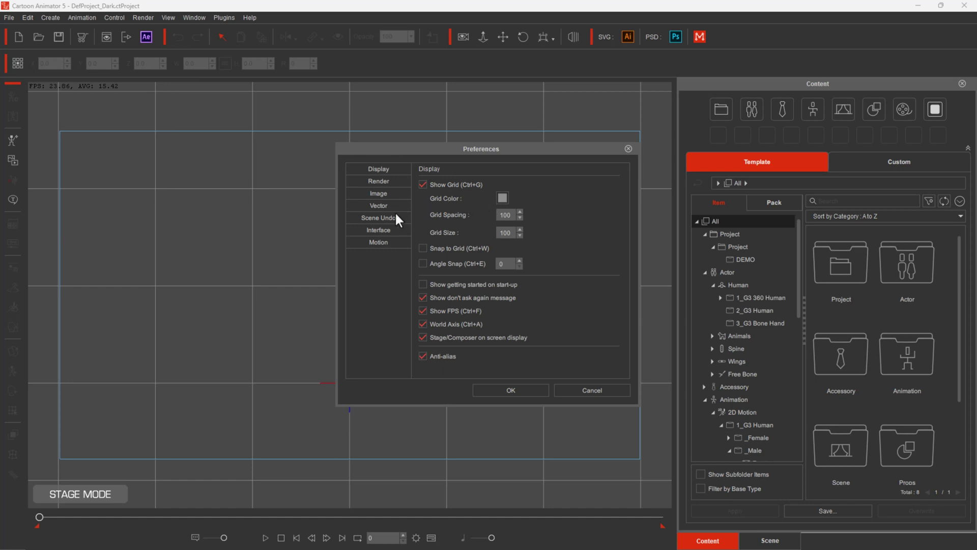
click(378, 229)
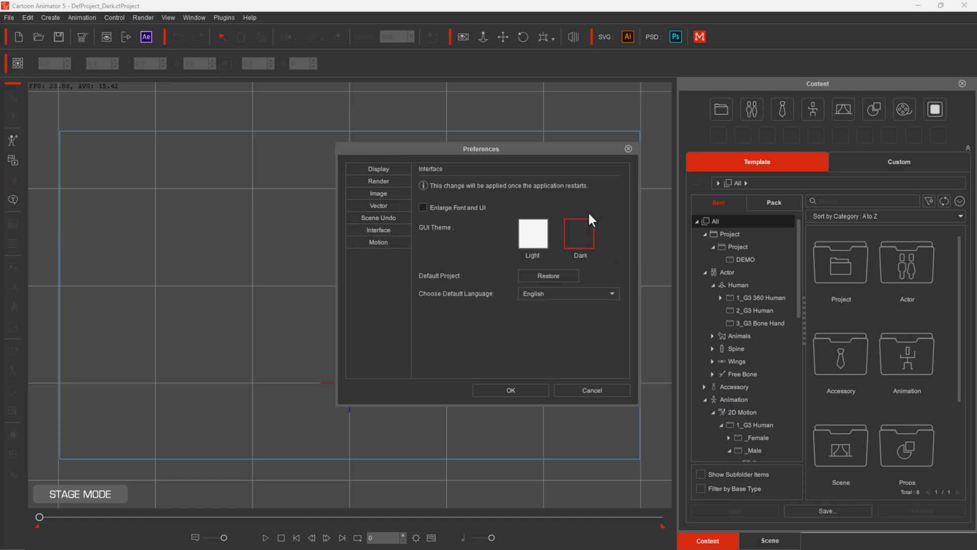
click(535, 231)
click(592, 390)
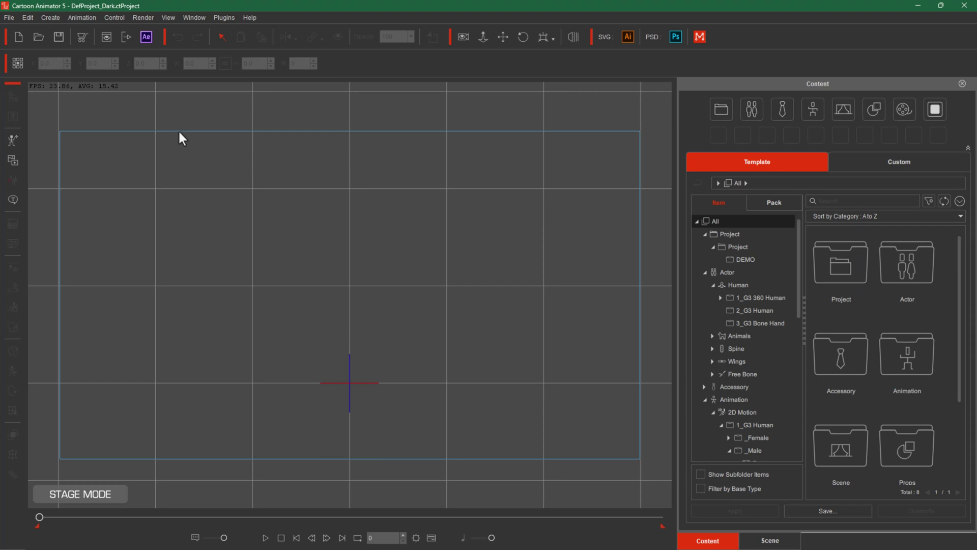
key(ctrl+2)
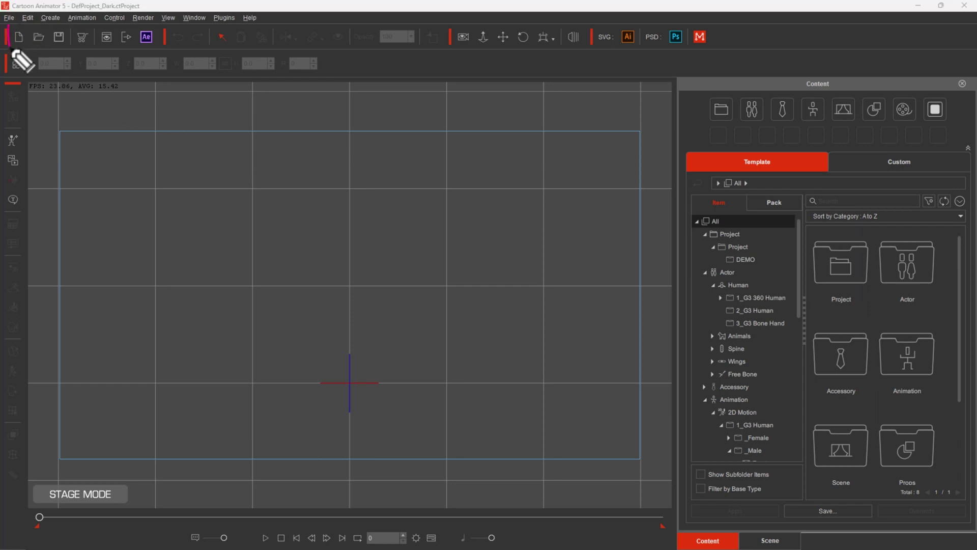
mouse_move(10, 31)
mouse_down()
mouse_move(153, 18)
mouse_move(170, 30)
mouse_move(161, 53)
mouse_move(127, 64)
mouse_move(9, 54)
mouse_up()
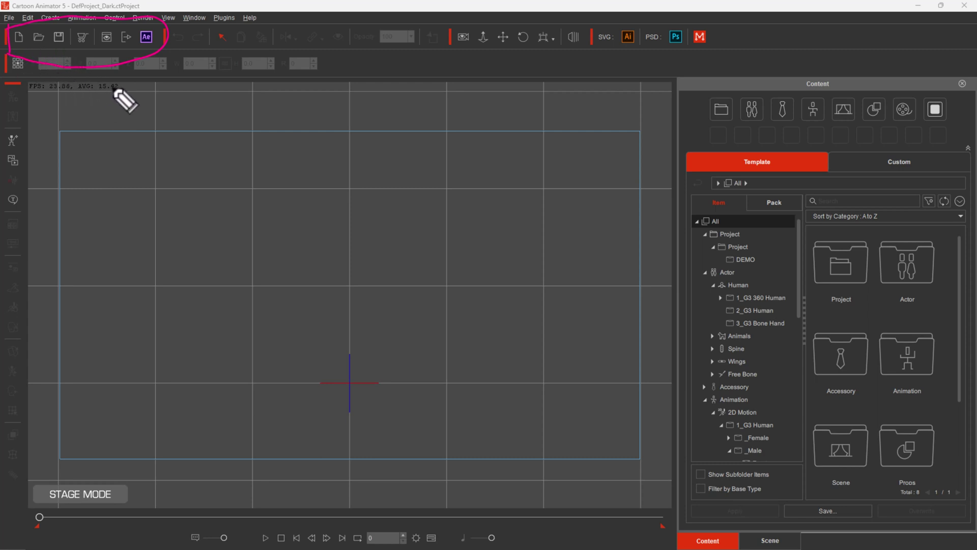
drag(18, 31, 21, 79)
drag(37, 37, 48, 104)
drag(60, 36, 75, 102)
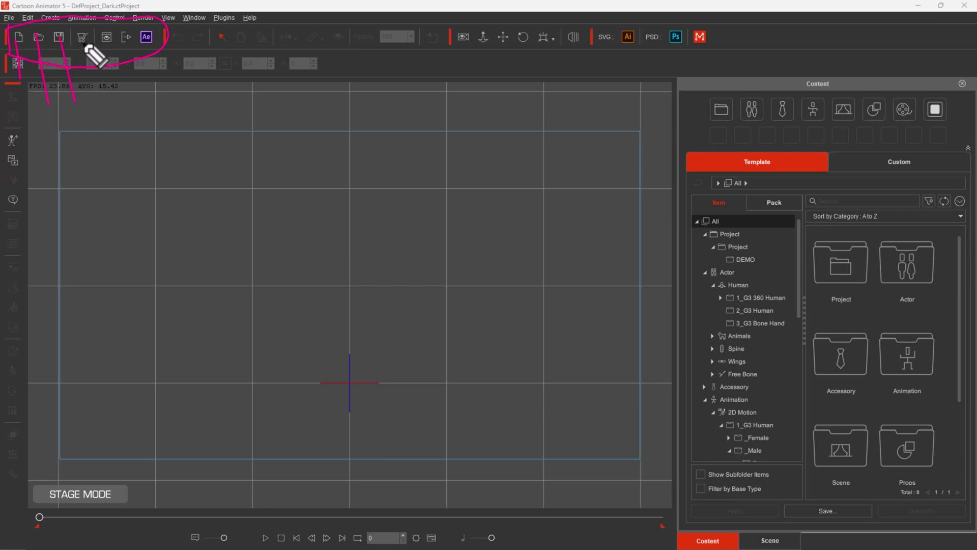
mouse_move(85, 44)
mouse_down()
mouse_move(92, 35)
mouse_move(73, 23)
mouse_move(75, 49)
mouse_up()
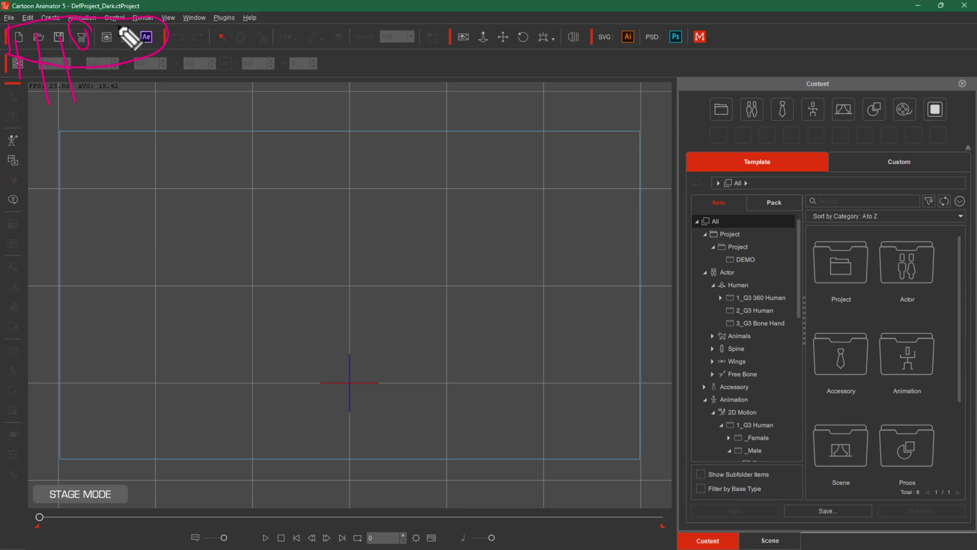
mouse_move(115, 24)
mouse_down()
mouse_move(97, 32)
mouse_move(101, 58)
mouse_move(118, 34)
mouse_move(97, 34)
mouse_move(133, 94)
mouse_up()
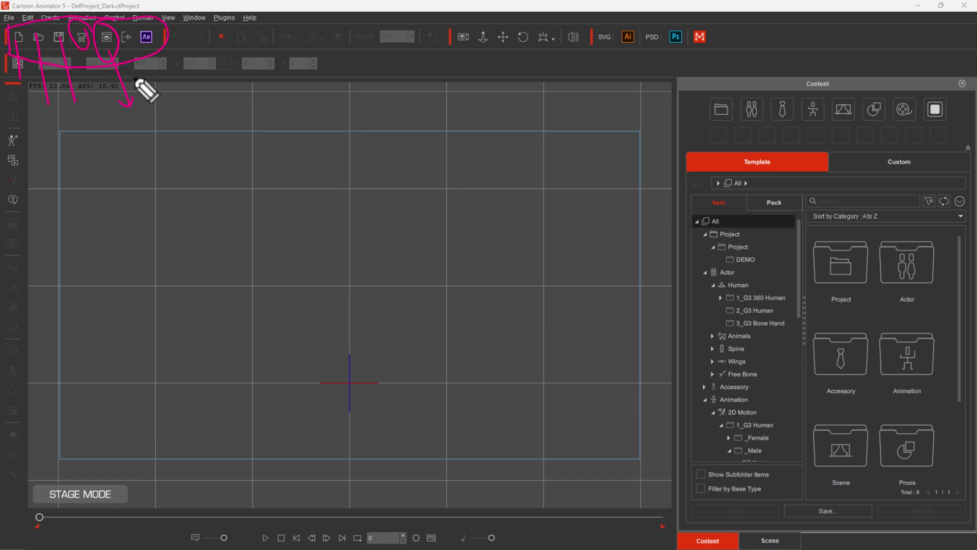
mouse_move(131, 49)
mouse_down()
mouse_move(125, 12)
mouse_move(139, 50)
mouse_move(128, 49)
mouse_move(162, 98)
mouse_up()
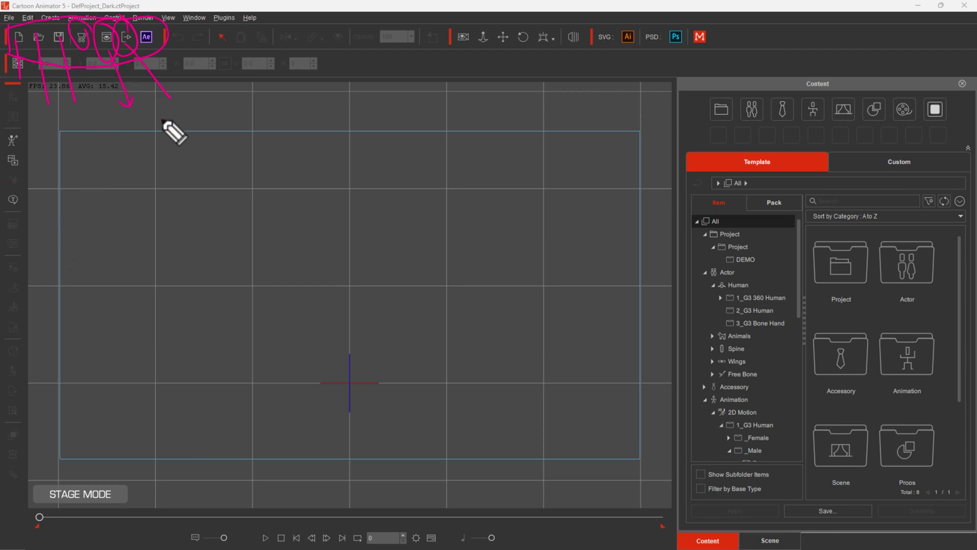
key(ctrl+alt+3)
mouse_move(131, 28)
mouse_down()
mouse_move(133, 55)
mouse_move(119, 24)
mouse_move(128, 93)
mouse_move(139, 84)
mouse_move(124, 94)
mouse_move(154, 121)
mouse_move(160, 95)
mouse_move(189, 124)
mouse_move(204, 90)
mouse_move(219, 121)
mouse_move(237, 103)
mouse_move(237, 118)
mouse_move(243, 104)
mouse_move(249, 115)
mouse_move(281, 108)
mouse_move(274, 118)
mouse_move(303, 96)
mouse_up()
mouse_move(342, 222)
mouse_down()
mouse_move(273, 299)
mouse_move(498, 305)
mouse_move(551, 263)
mouse_up()
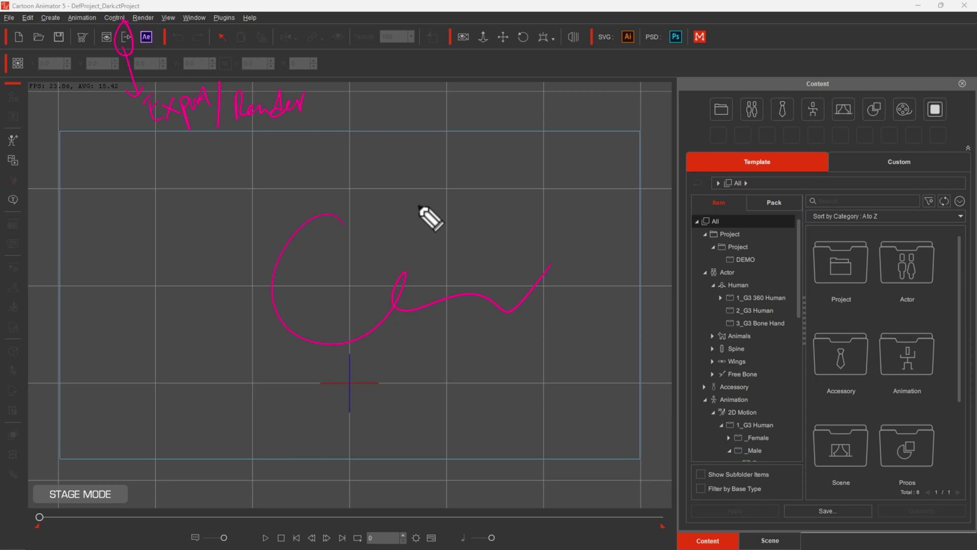
drag(122, 51, 121, 54)
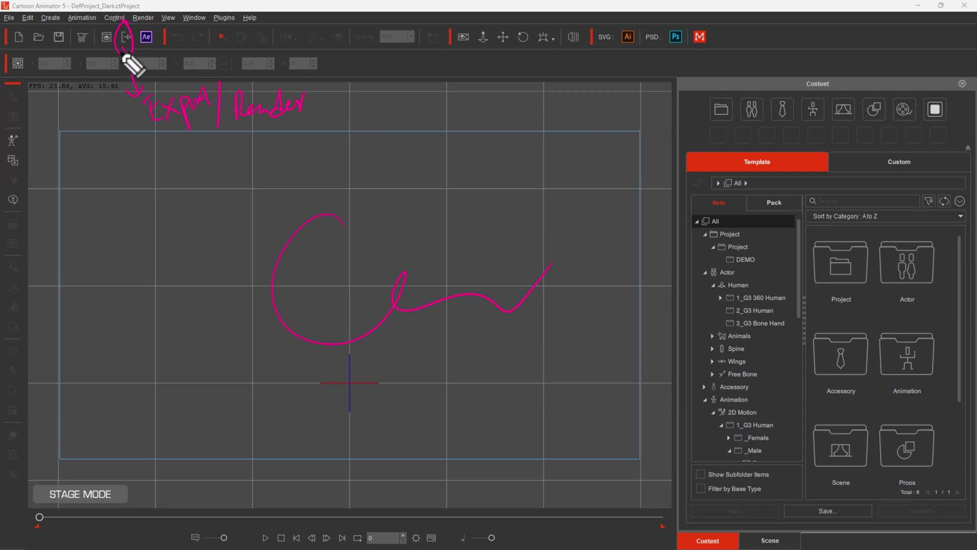
key(ctrl+shift+c)
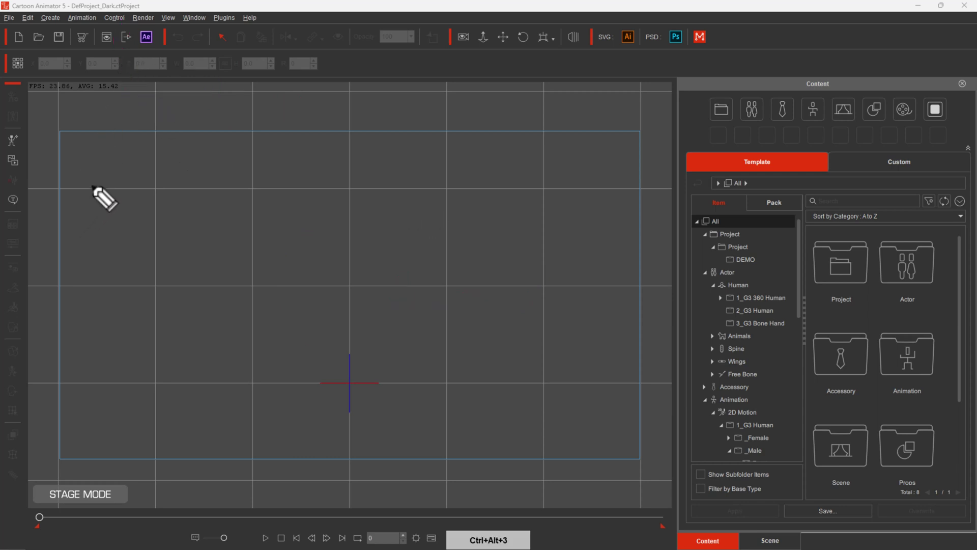
mouse_move(159, 22)
mouse_down()
mouse_move(131, 35)
mouse_move(145, 62)
mouse_move(178, 38)
mouse_up()
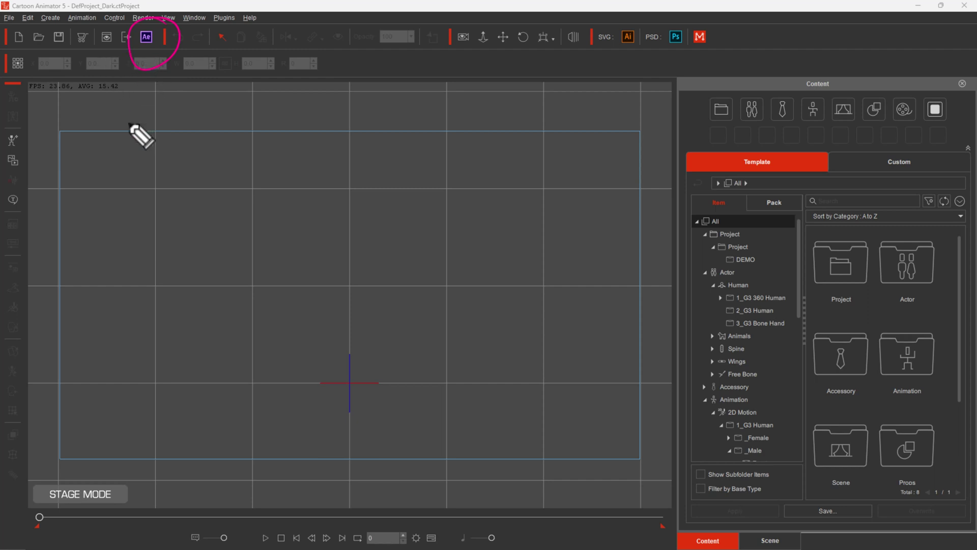
mouse_move(162, 17)
mouse_down()
mouse_move(161, 46)
mouse_move(180, 61)
mouse_move(441, 64)
mouse_move(451, 43)
mouse_move(448, 20)
mouse_move(162, 21)
mouse_up()
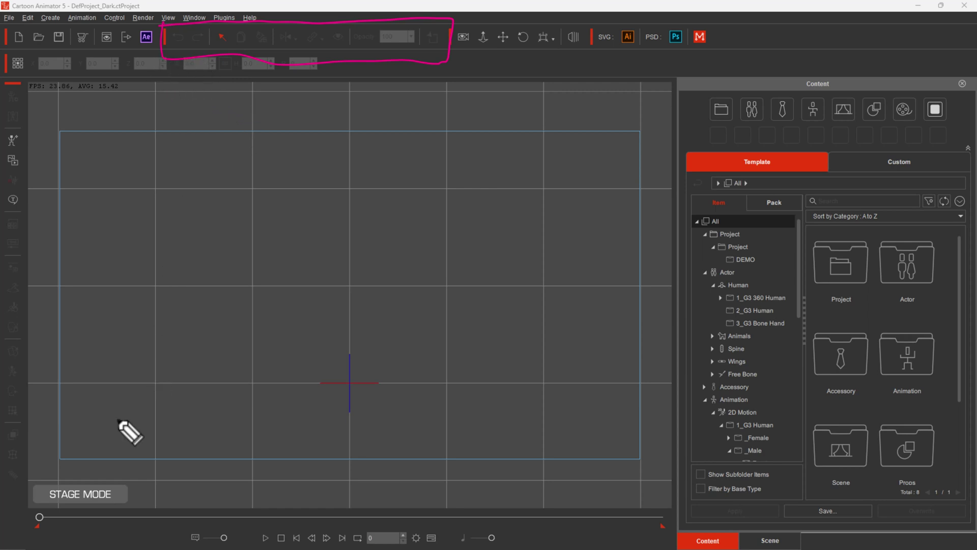
mouse_move(87, 462)
mouse_down()
mouse_move(53, 458)
mouse_move(28, 491)
mouse_move(77, 511)
mouse_move(132, 504)
mouse_move(135, 466)
mouse_move(51, 467)
mouse_up()
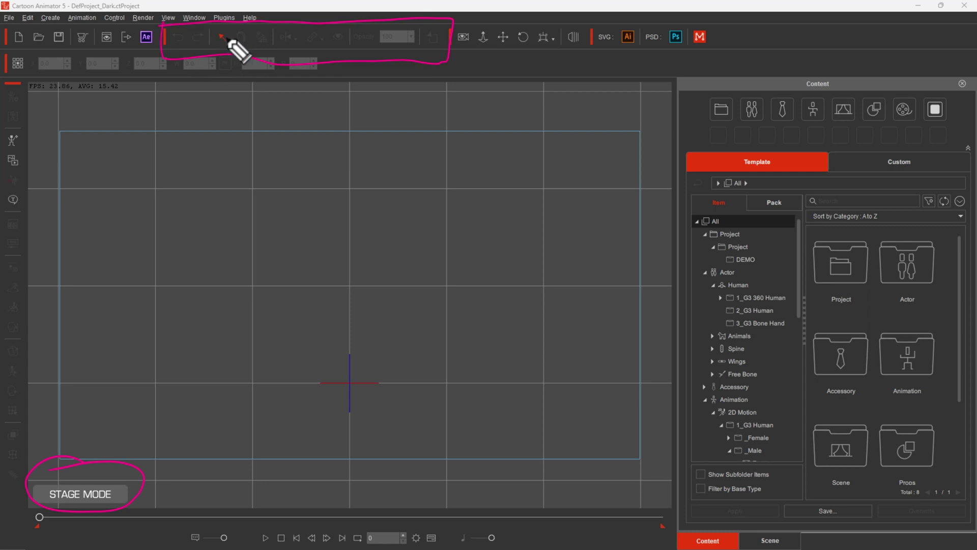
mouse_move(233, 32)
mouse_down()
mouse_move(244, 48)
mouse_move(216, 23)
mouse_move(227, 63)
mouse_move(246, 22)
mouse_move(239, 60)
mouse_move(220, 62)
mouse_up()
key(e)
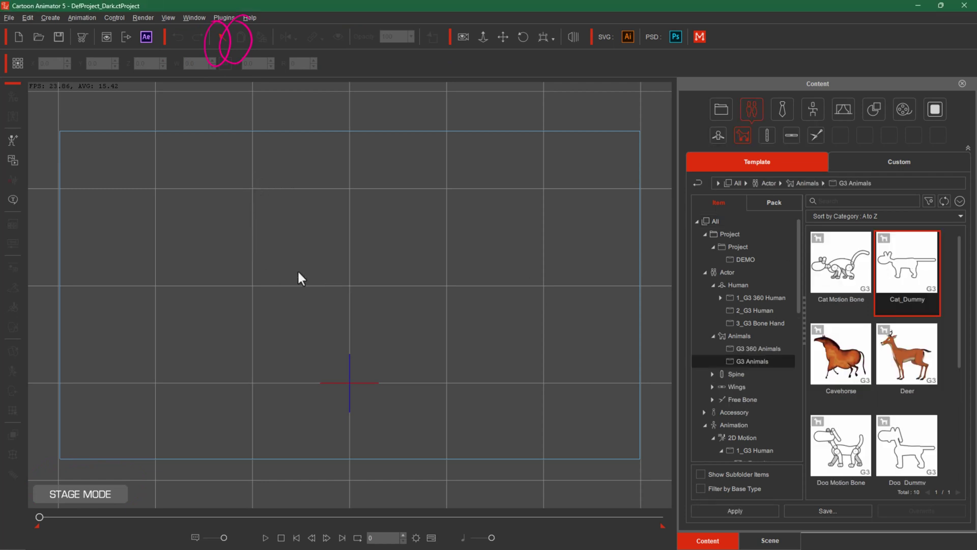
- Place Cat_Dummy at about X -128, Y 129, and duplicate it to about X 70, Y 127 and X -22, Y -10
drag(299, 273, 228, 228)
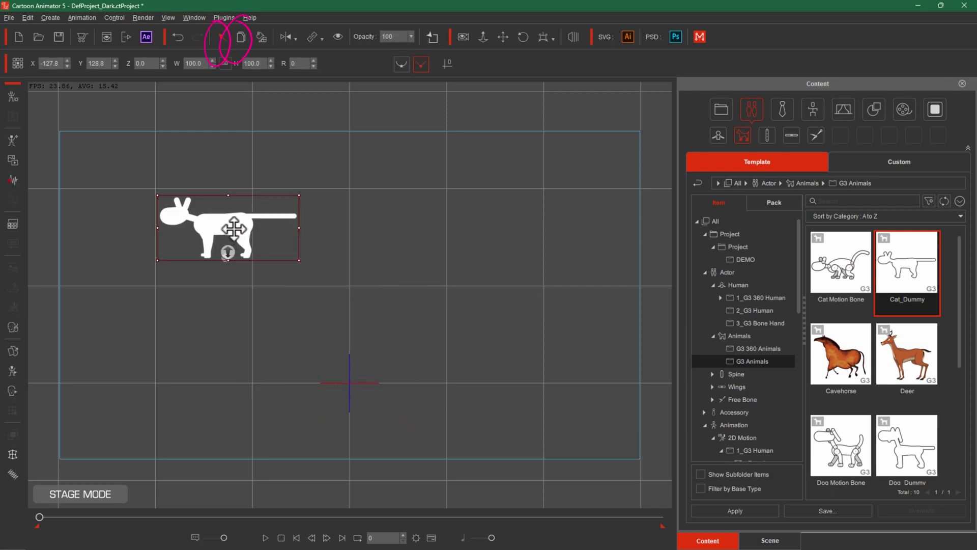
drag(243, 229, 434, 229)
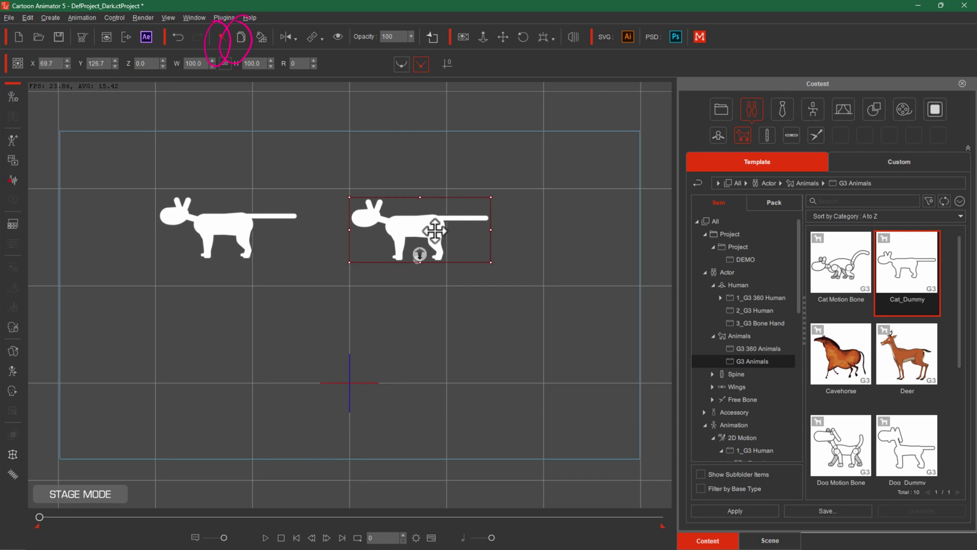
key(Tab)
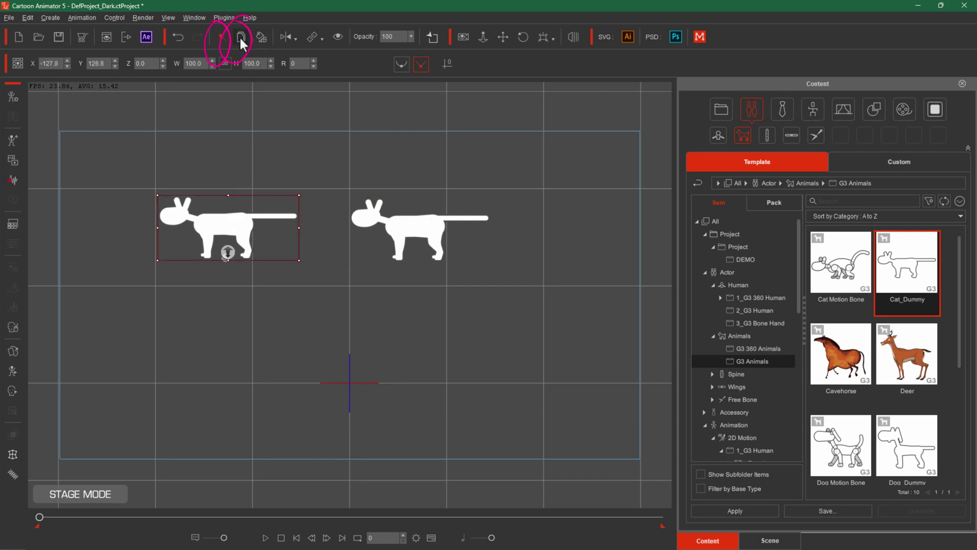
drag(245, 239, 348, 372)
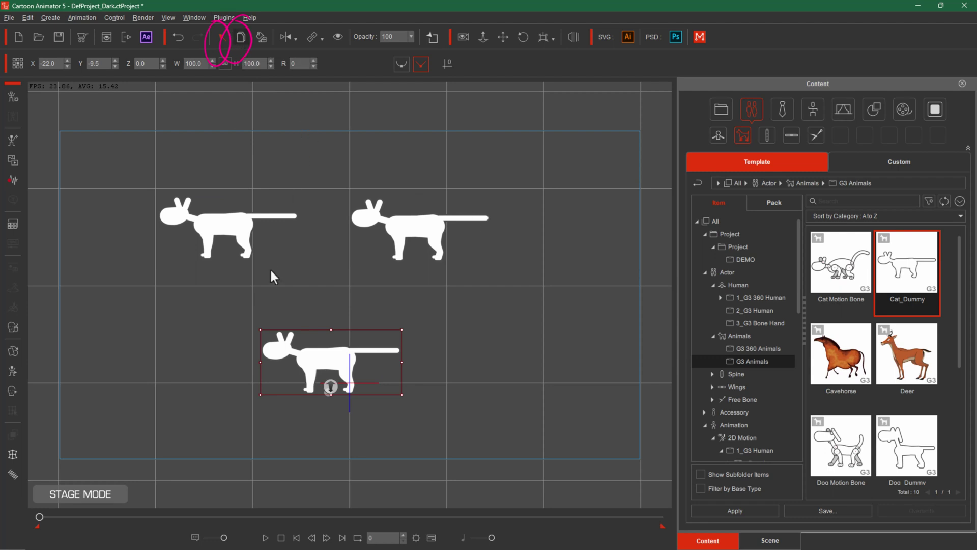
- Place the Deer at about X 185, Y -14 and use Render Style to give it stronger red colours and darker shadows
key(ctrl+alt+3)
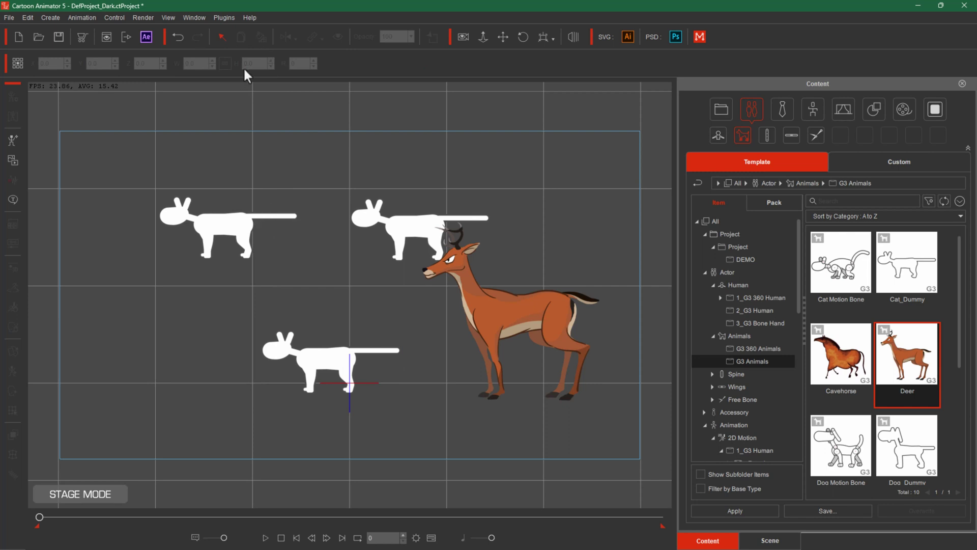
click(234, 234)
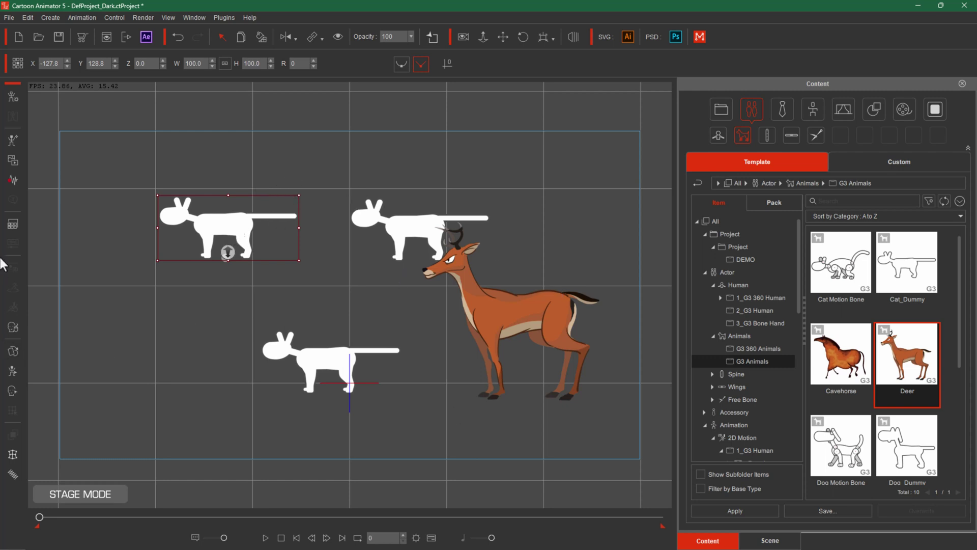
click(538, 322)
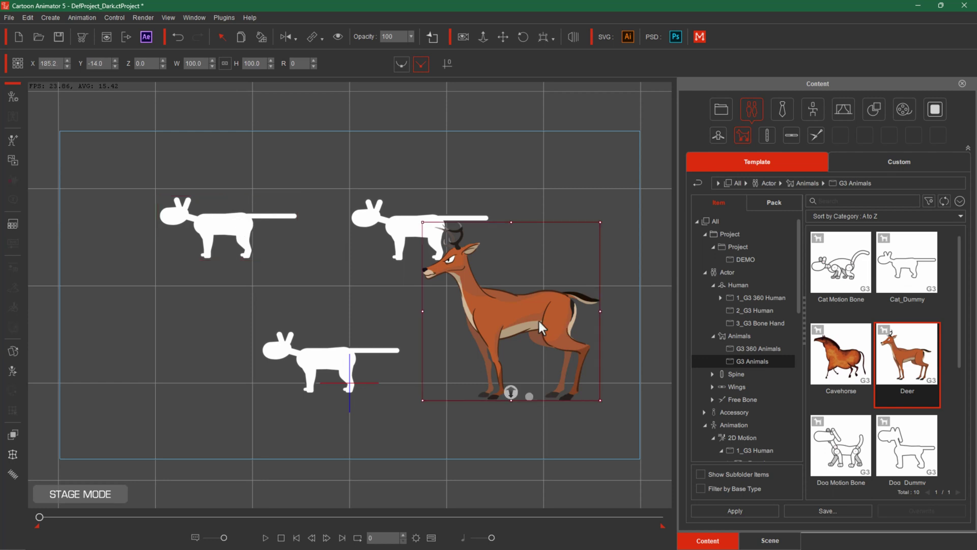
click(12, 225)
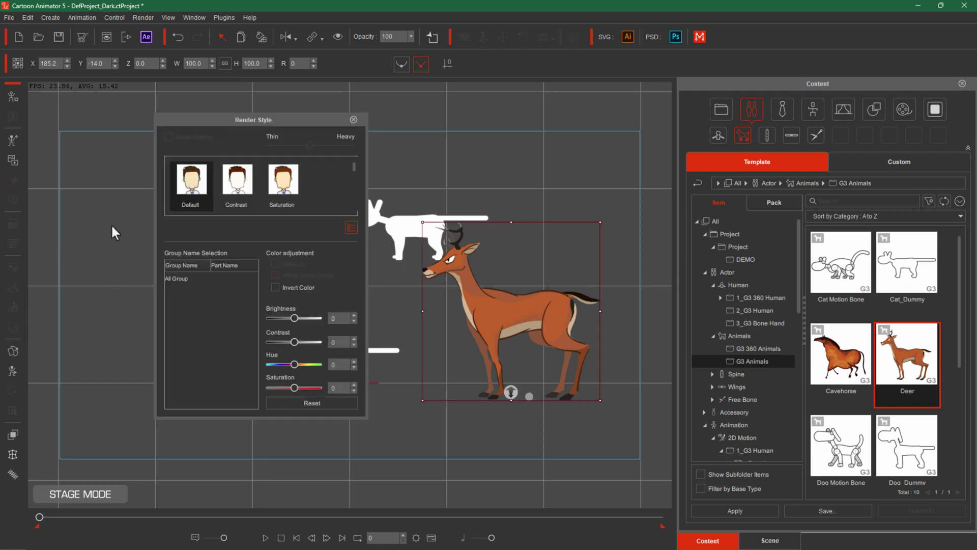
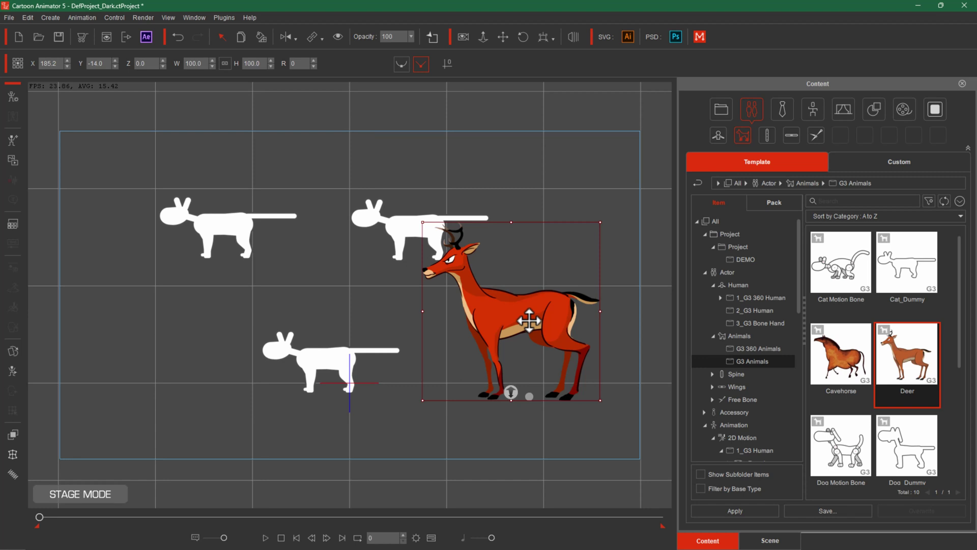
- Place Cavehorse at about X -145, Y -8 and copy the deer's render style onto it
click(853, 365)
drag(853, 366, 177, 288)
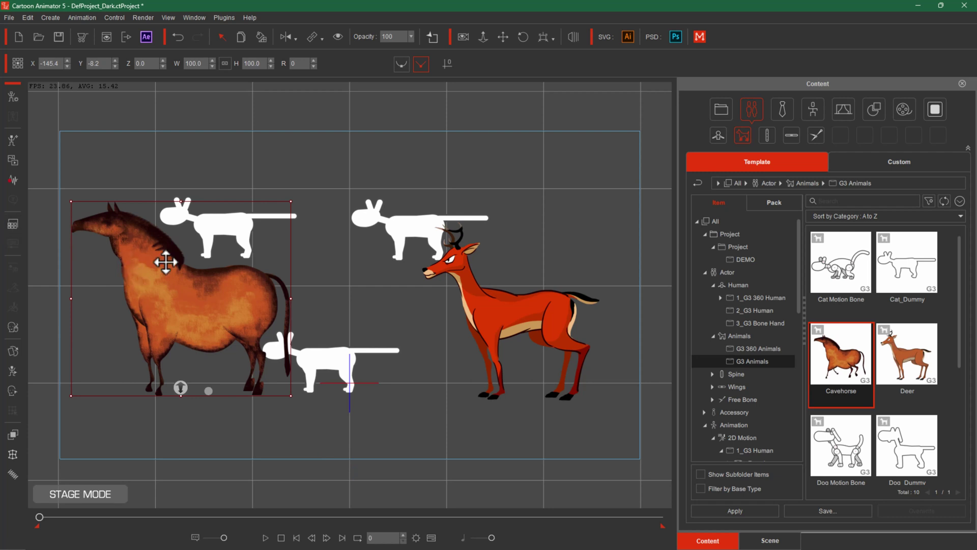
click(526, 316)
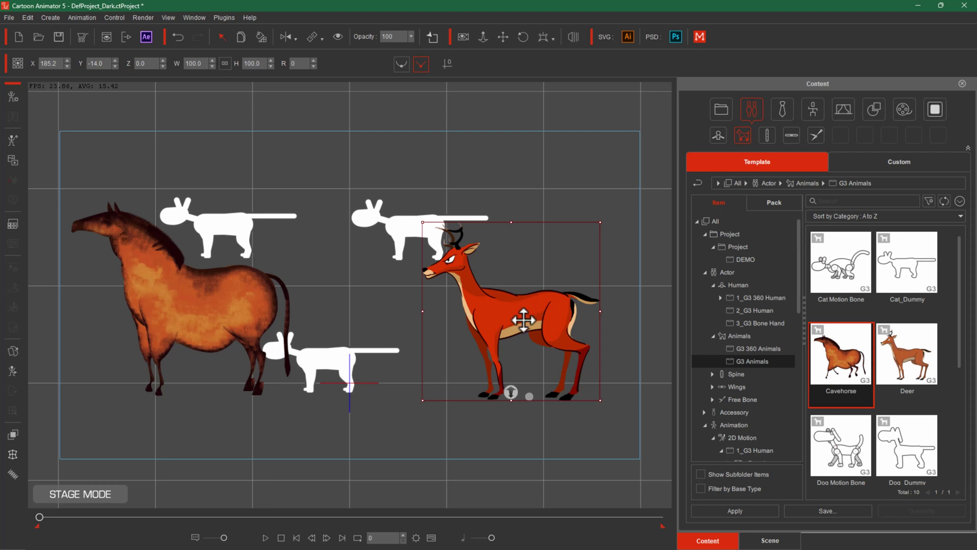
click(262, 37)
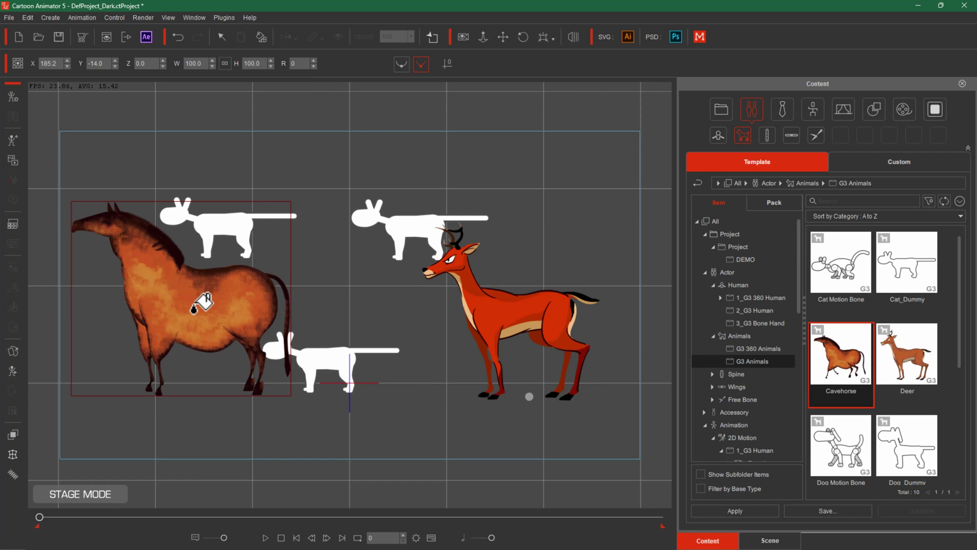
click(193, 309)
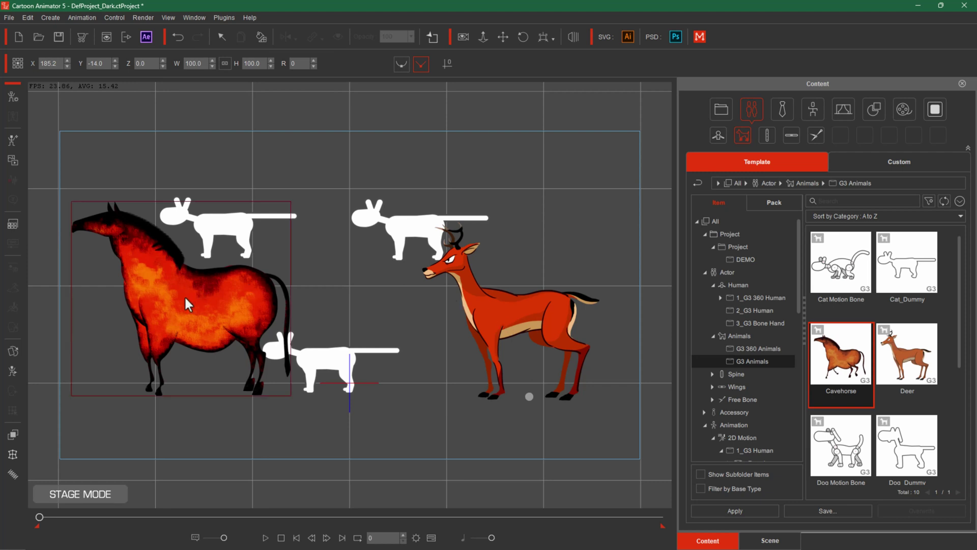
click(220, 37)
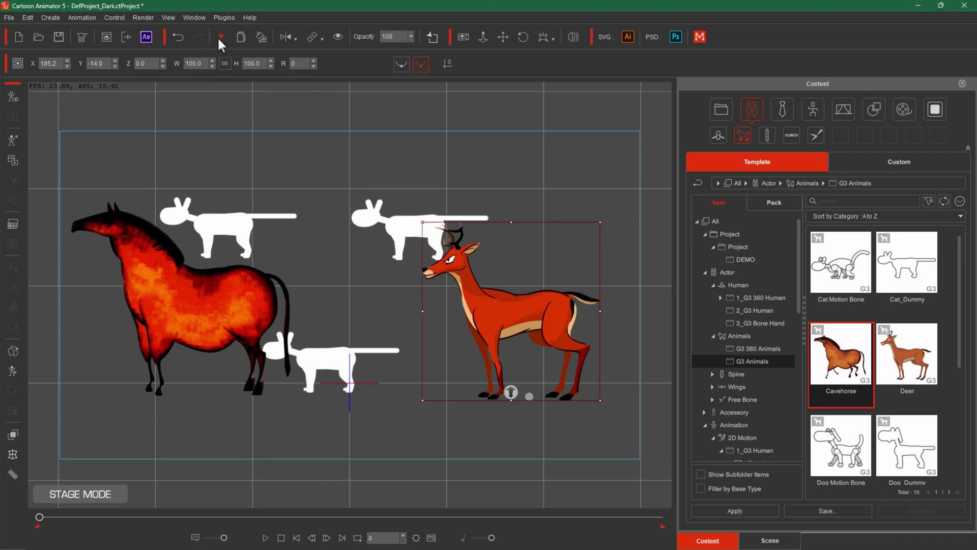
- Try horizontal and vertical flips on the deer, leaving it upright and mirrored horizontally
click(281, 37)
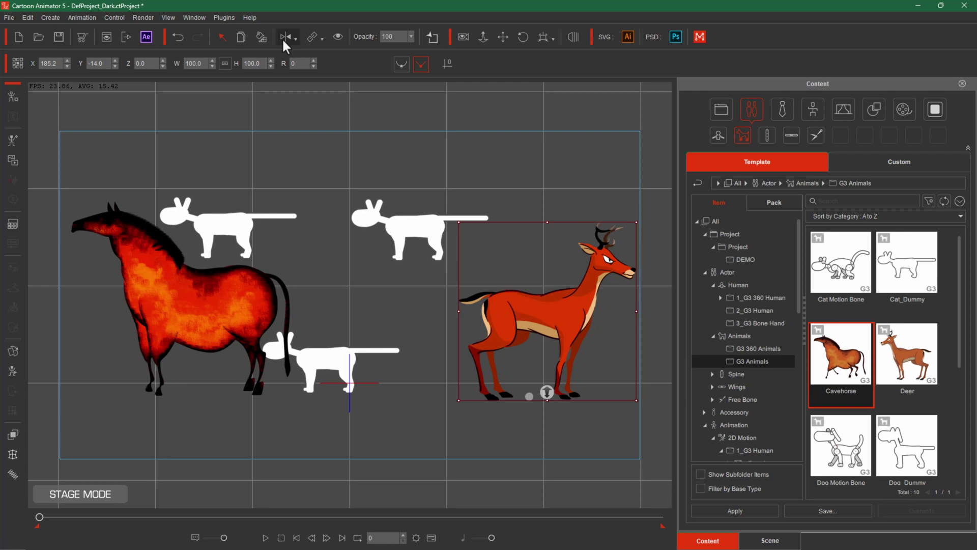
click(282, 38)
click(285, 45)
click(295, 40)
click(314, 68)
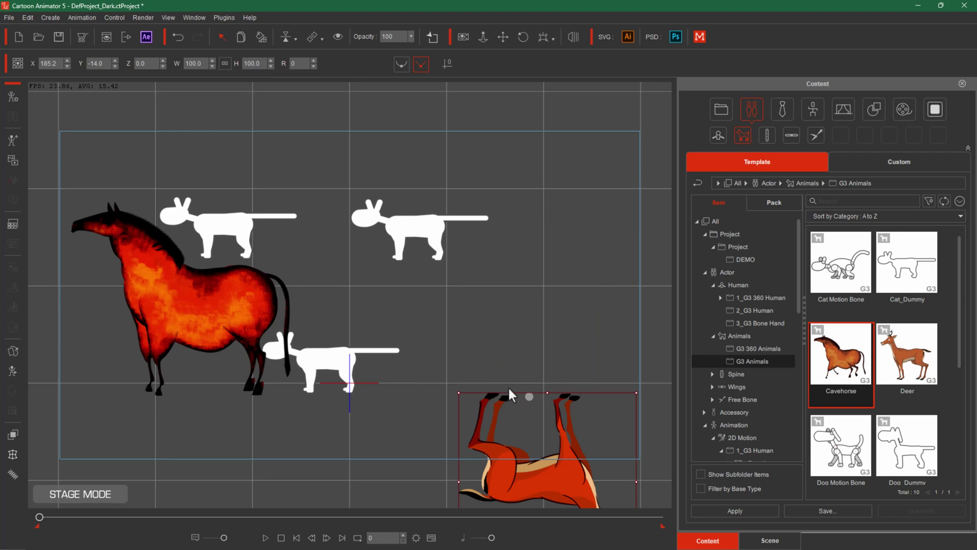
click(295, 39)
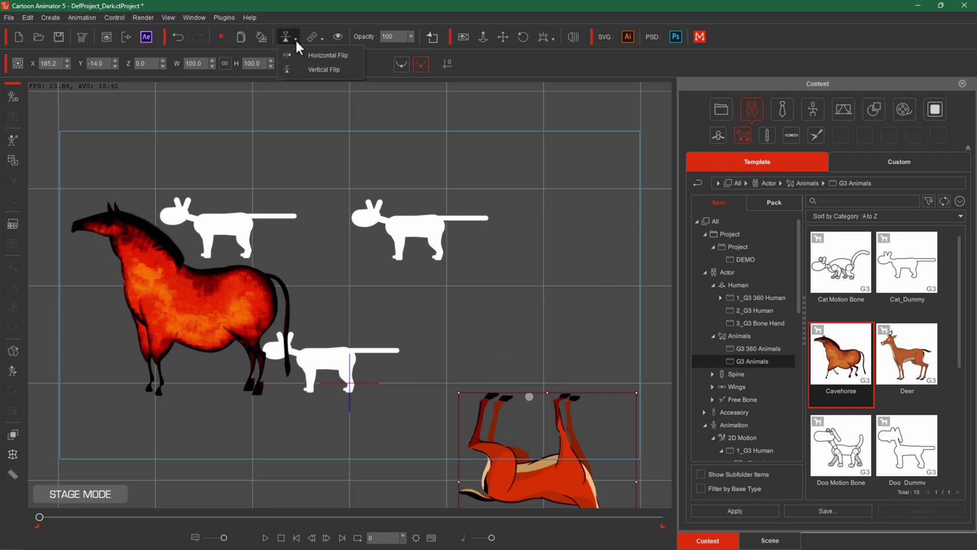
click(304, 52)
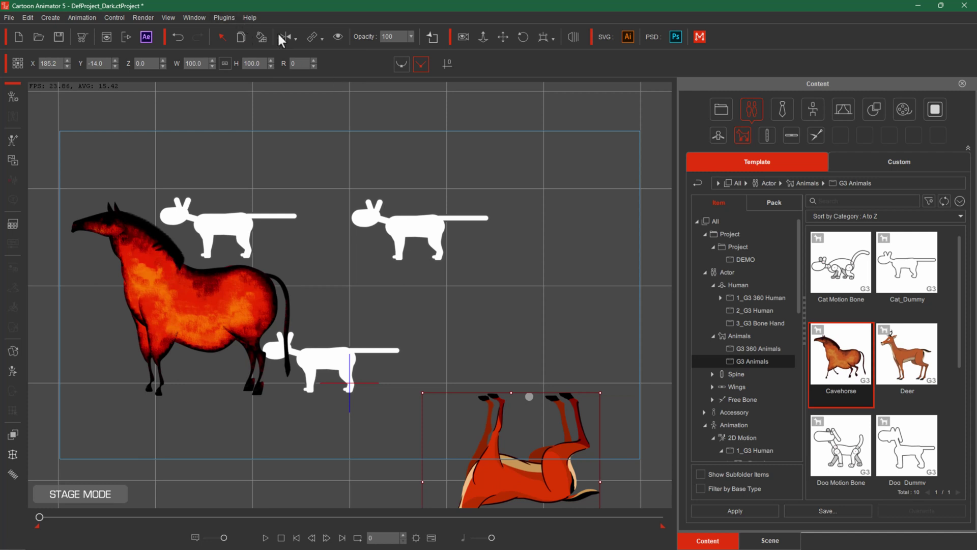
click(287, 38)
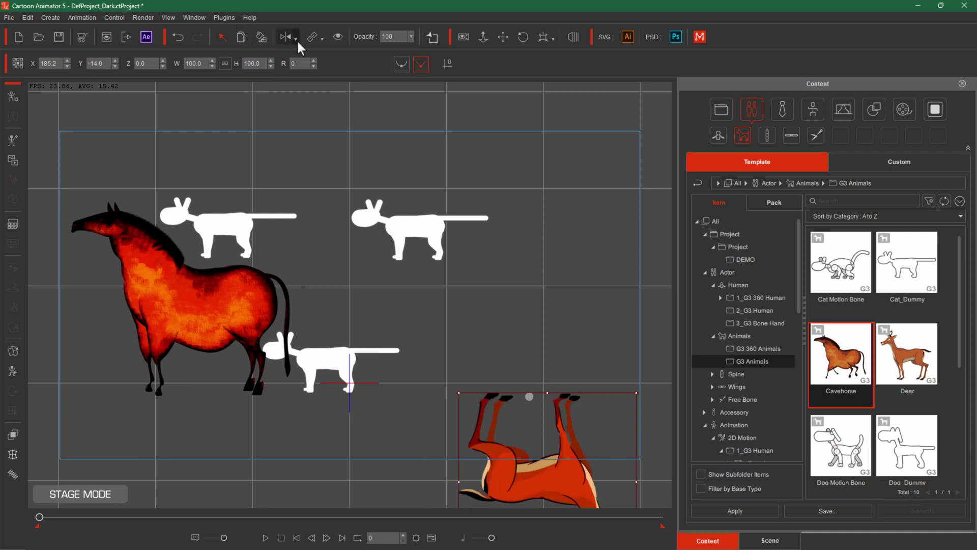
click(297, 39)
click(307, 72)
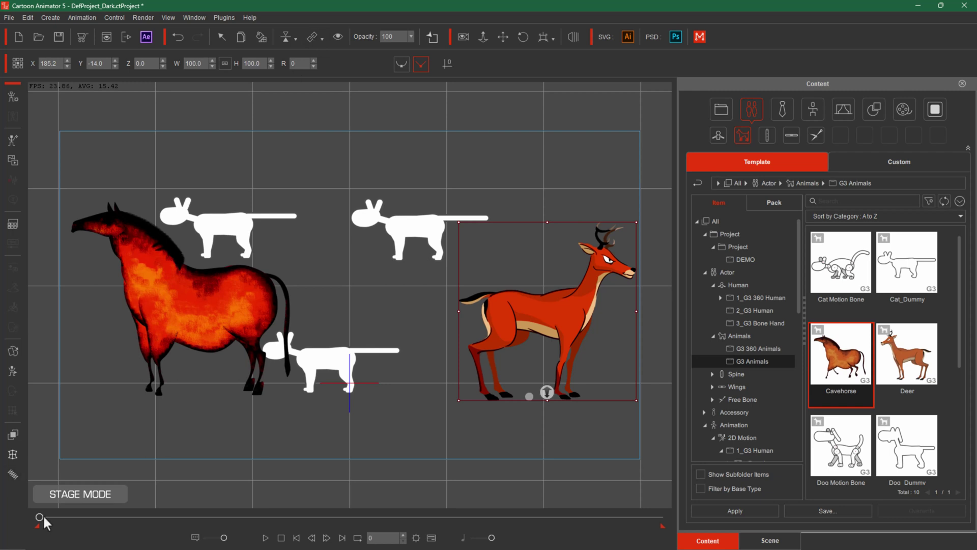
- Try hiding the deer at frame 425 and make it visible again
drag(39, 516, 174, 517)
drag(175, 517, 35, 524)
drag(38, 515, 166, 515)
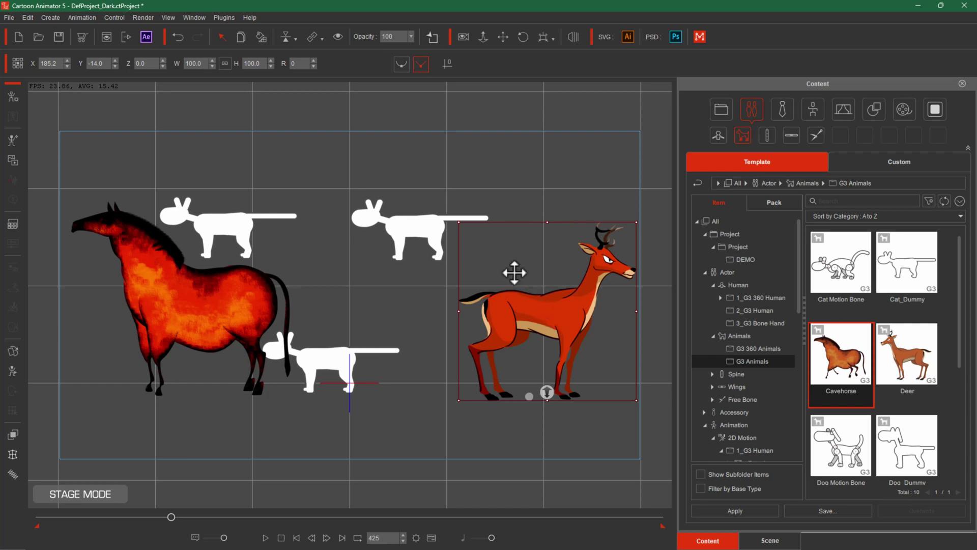
click(338, 38)
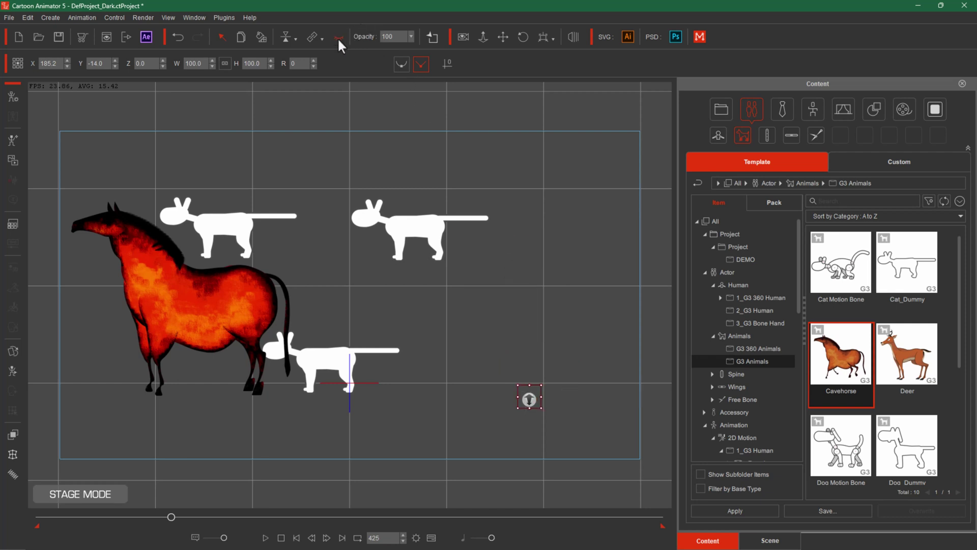
click(337, 38)
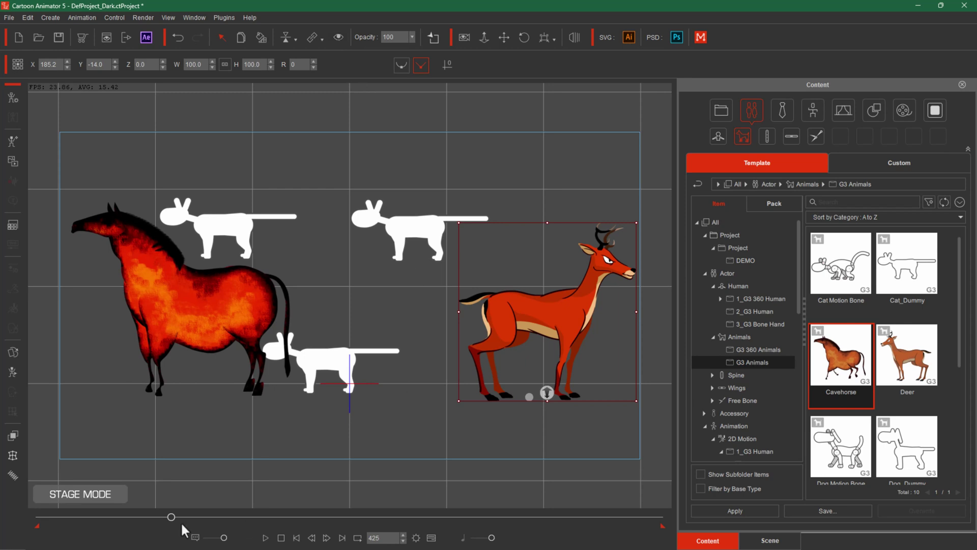
- Hide the deer from frame 446 and make it visible again at frame 771
click(39, 517)
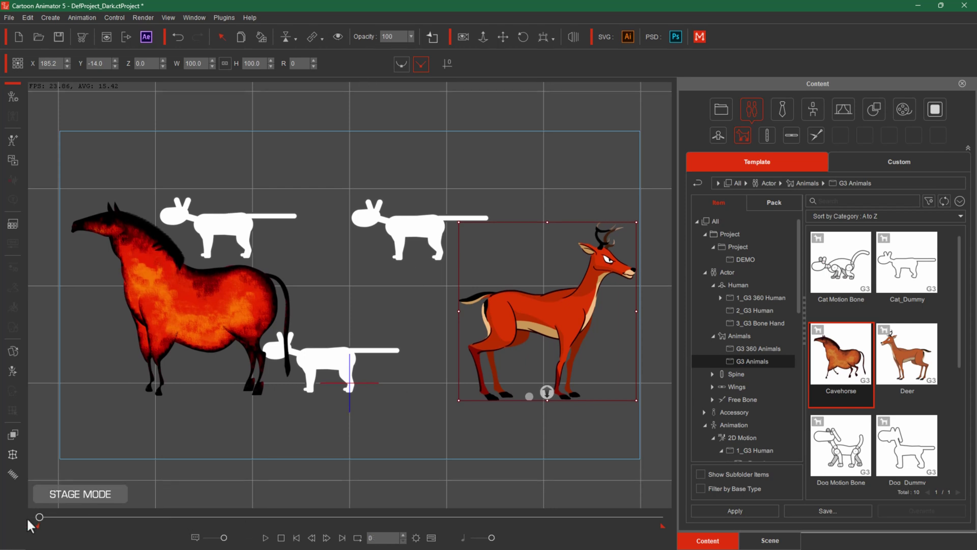
drag(48, 517, 176, 520)
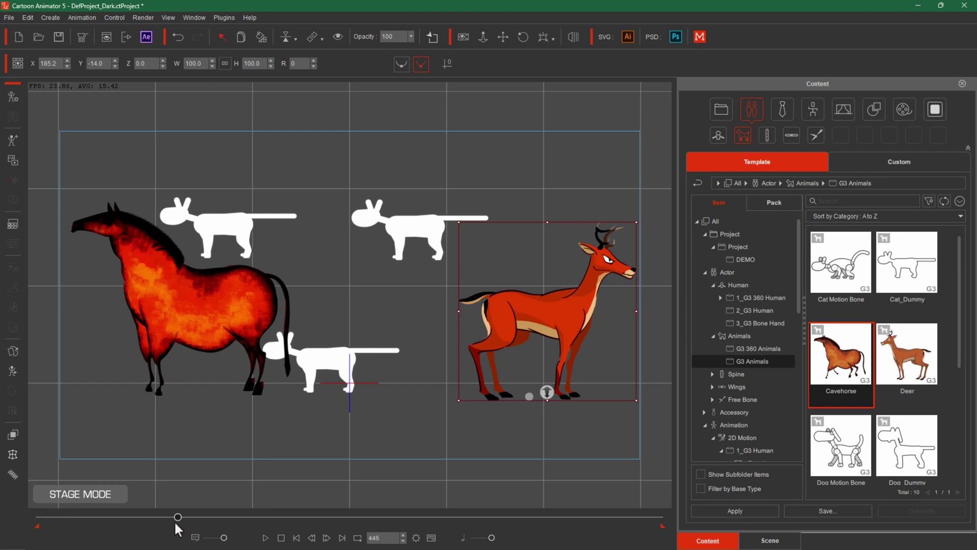
click(340, 40)
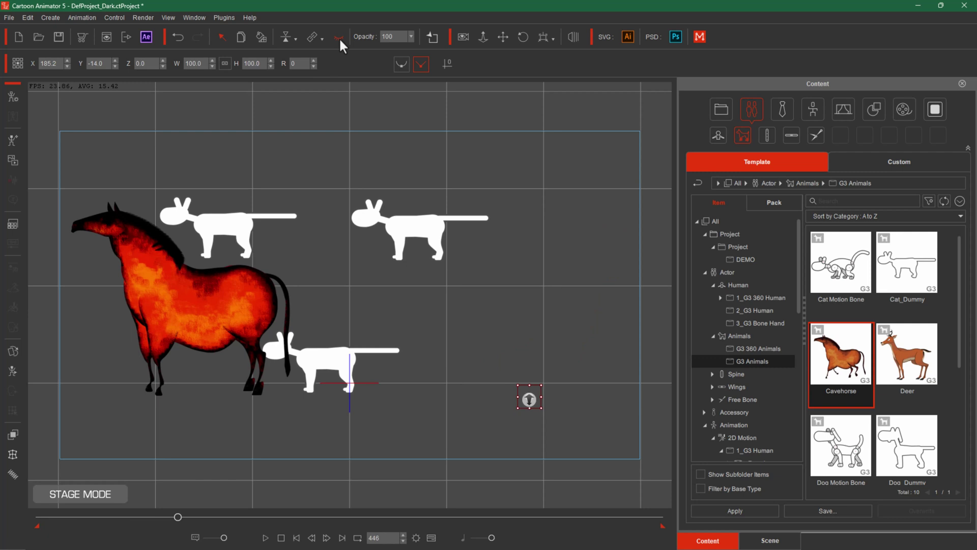
drag(175, 516, 278, 522)
click(339, 37)
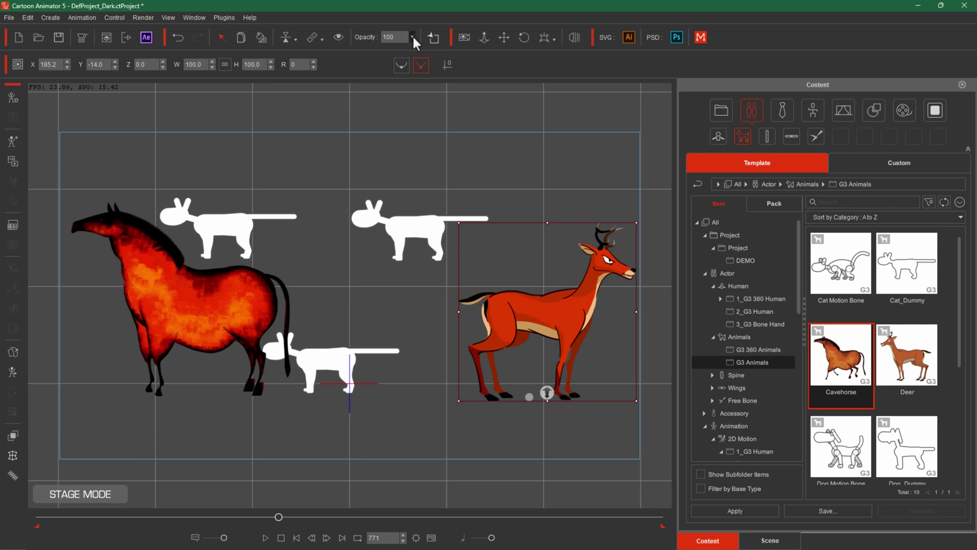
- Try out the deer's opacity setting, and isolate the deer on the stage before showing all actors again
drag(399, 51, 435, 50)
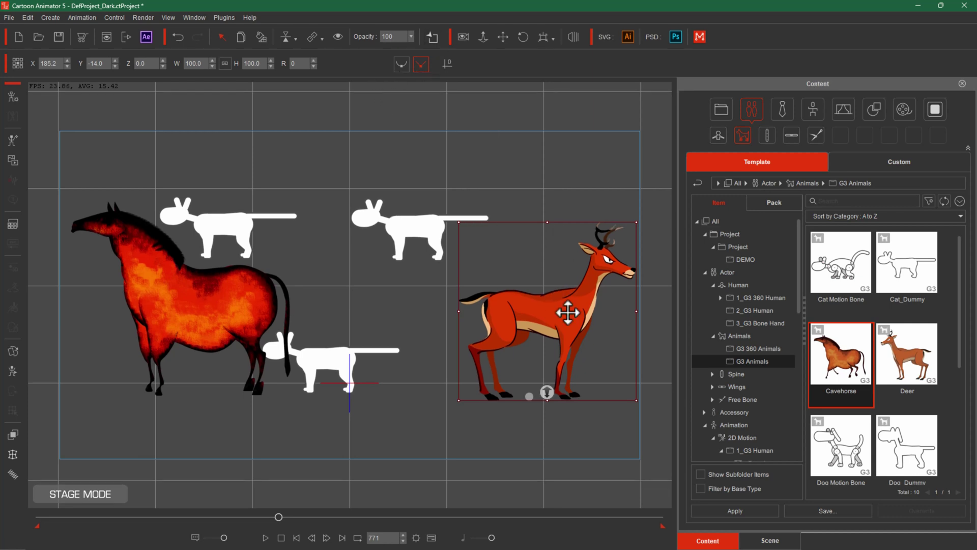
click(433, 38)
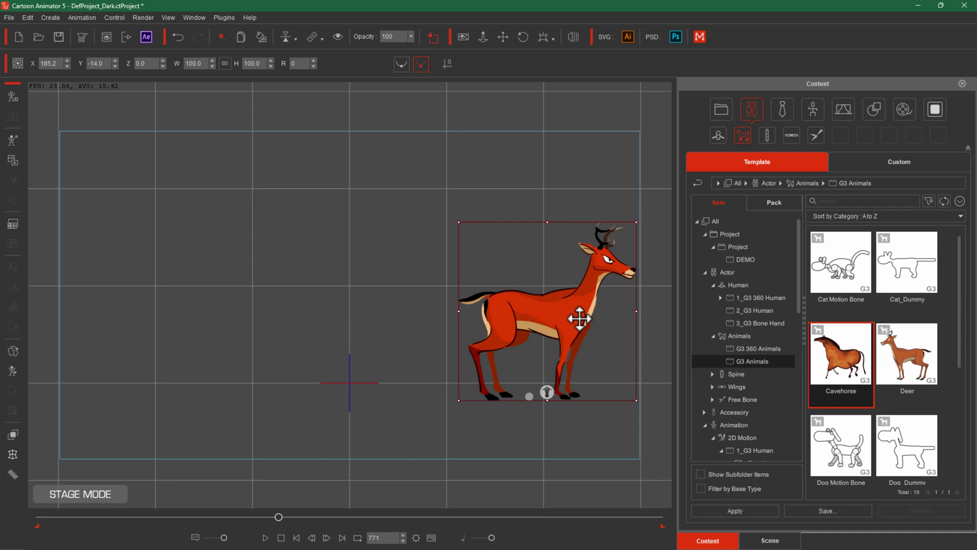
click(434, 39)
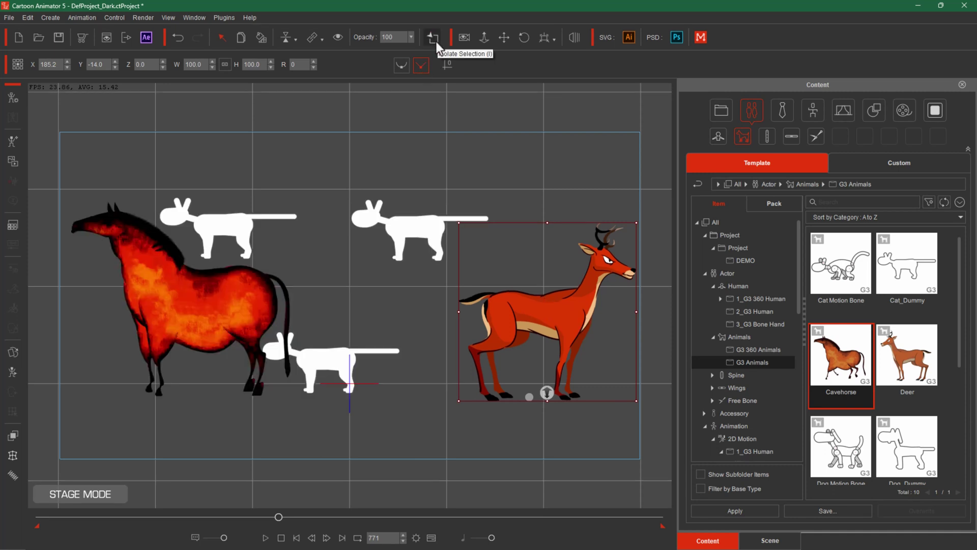
- Turn on Camera Record Mode with a slightly closer camera framing and return to the first frame
key(Home)
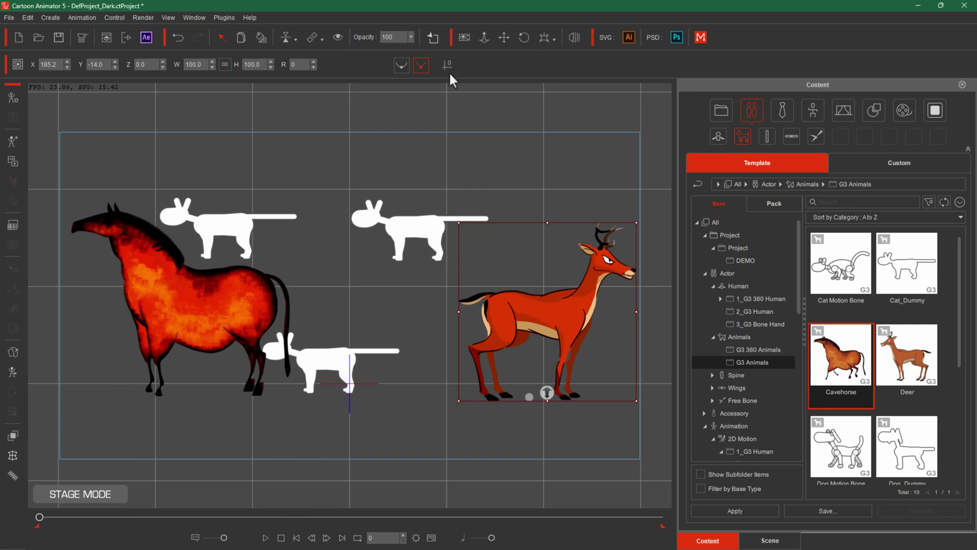
click(467, 37)
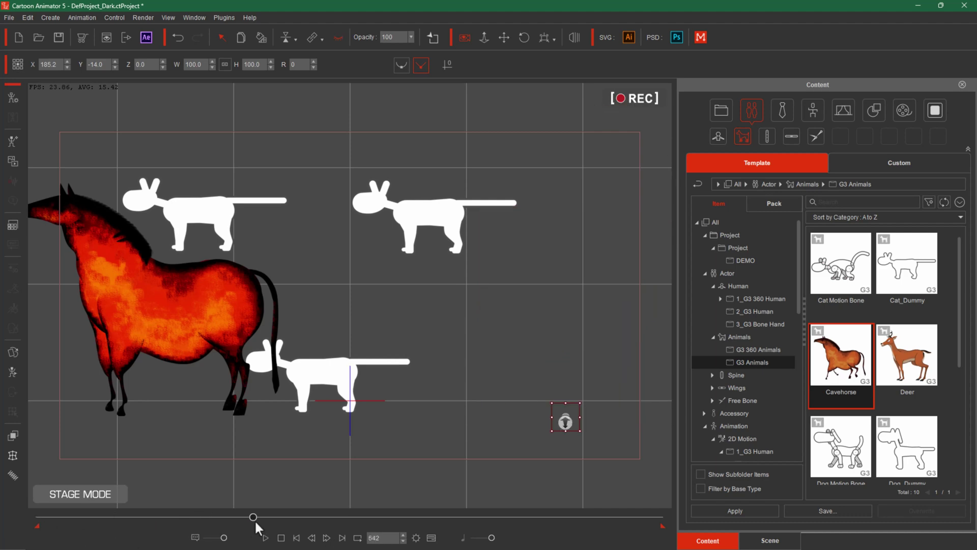
click(39, 517)
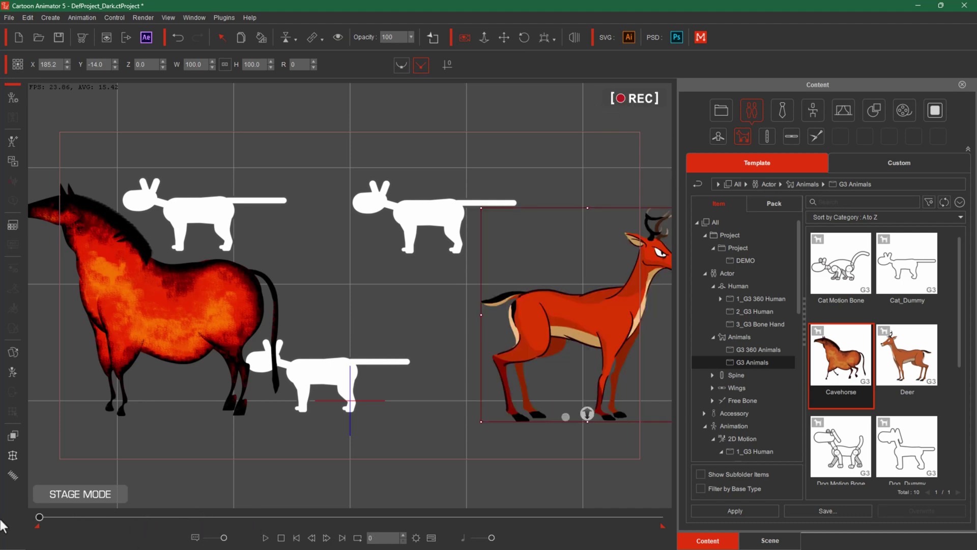
- Show the Timeline with the Cavehorse selected, then hide the Timeline and clear the selection
click(431, 538)
click(208, 267)
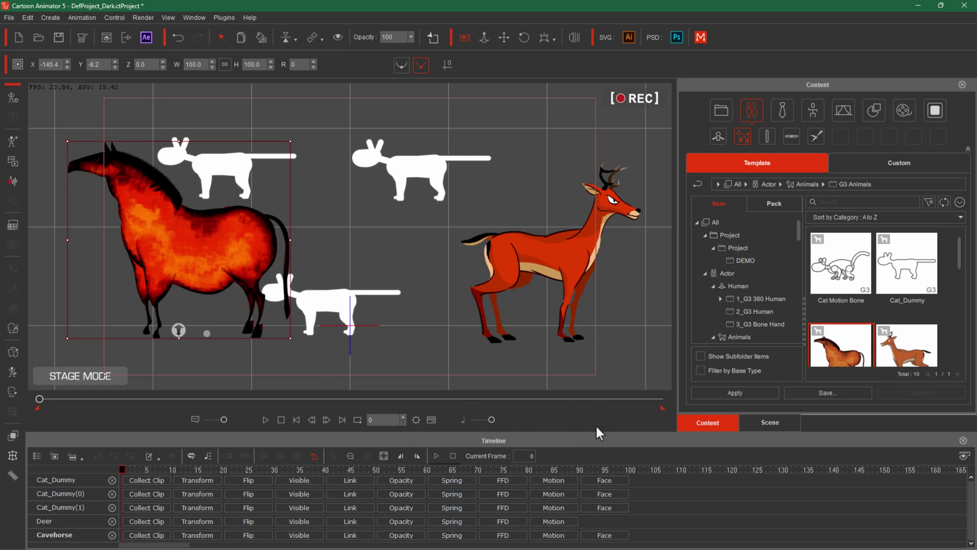
key(F3)
click(614, 108)
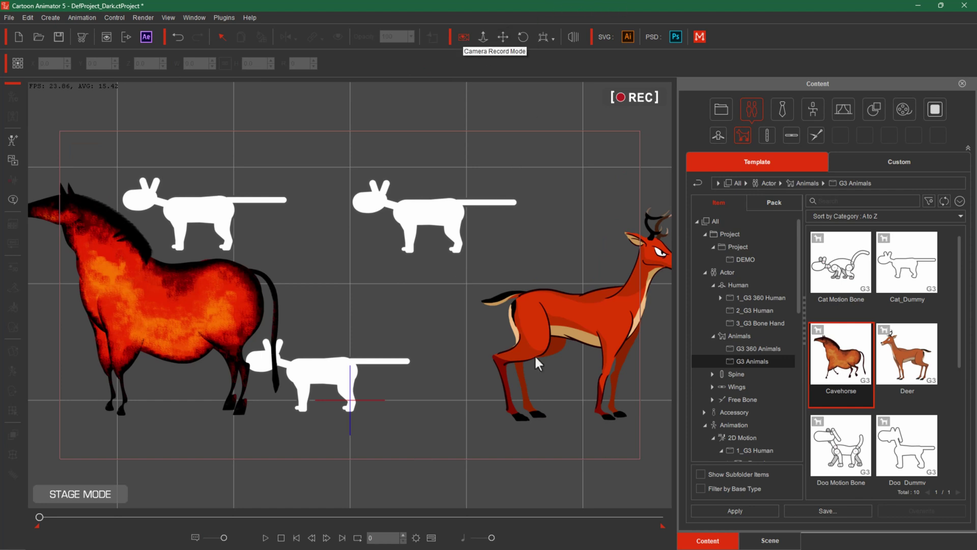
- Show the Timeline, float it over the stage and dock it below the stage again
click(433, 538)
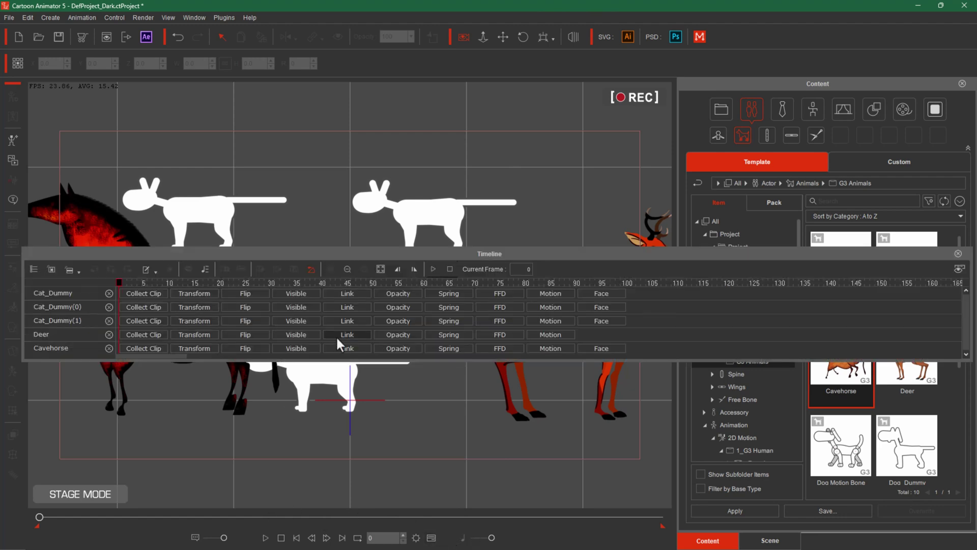
double_click(541, 250)
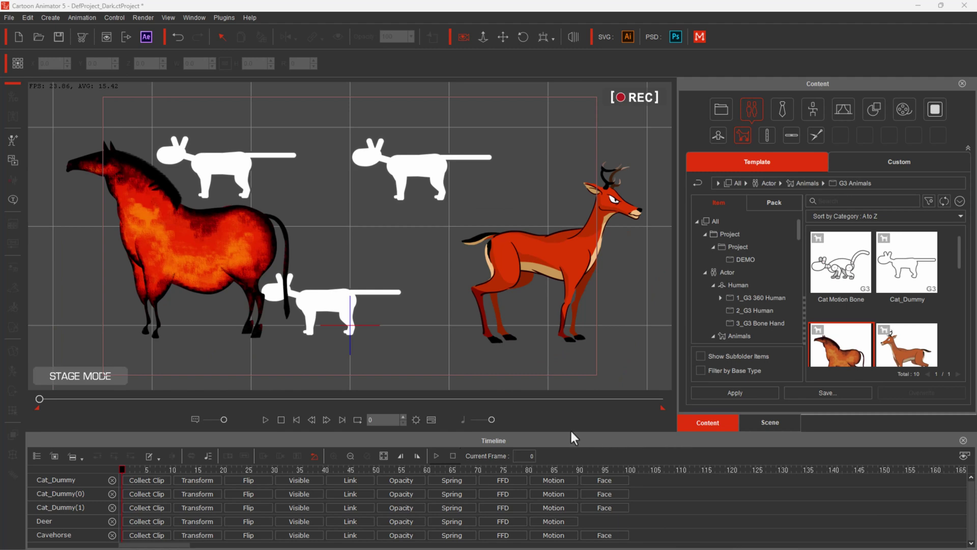
drag(564, 433, 575, 222)
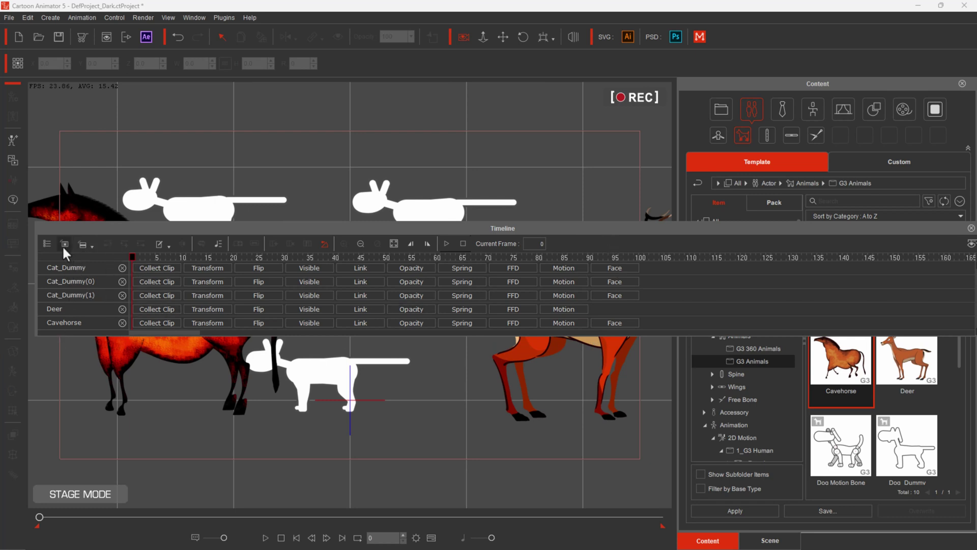
double_click(639, 228)
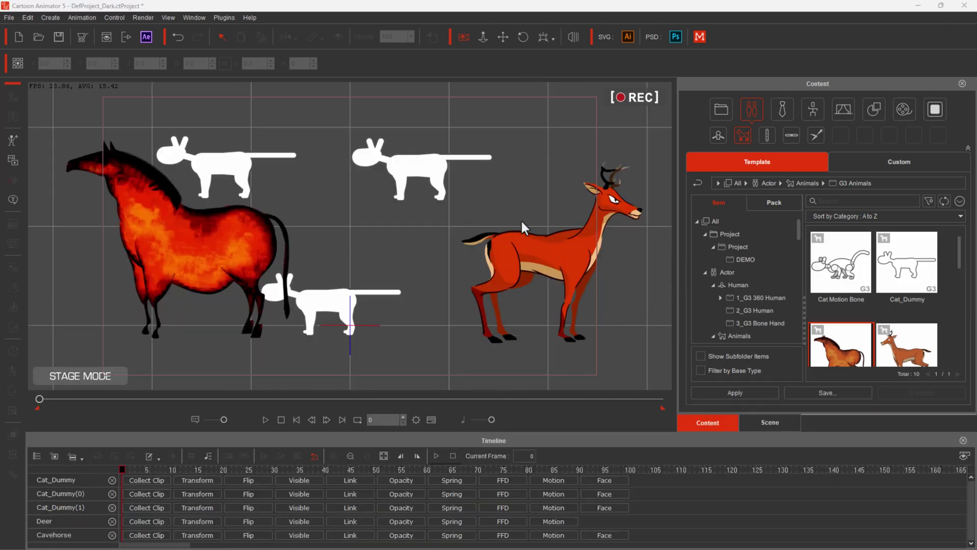
- Move the deer toward the middle of the stage, to about X 134 and Y 12, and turn off Camera Record Mode
click(550, 245)
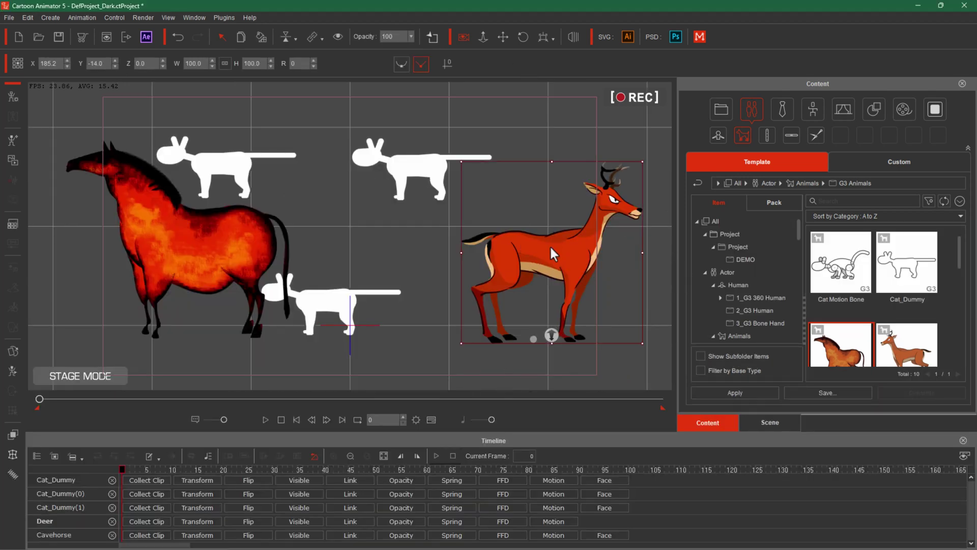
drag(556, 247, 504, 223)
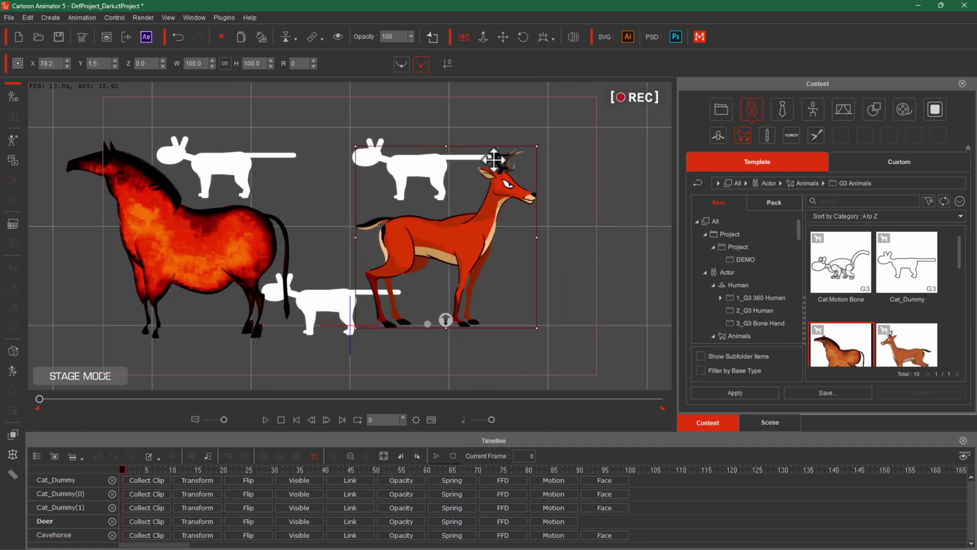
click(463, 37)
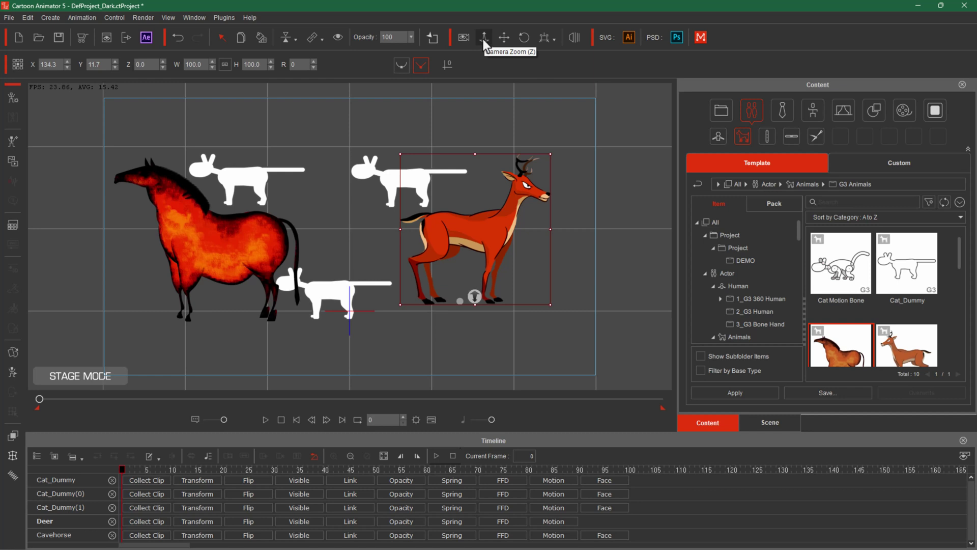
- Zoom the stage view out slightly with Camera Zoom so the animals appear smaller inside the frame
click(483, 47)
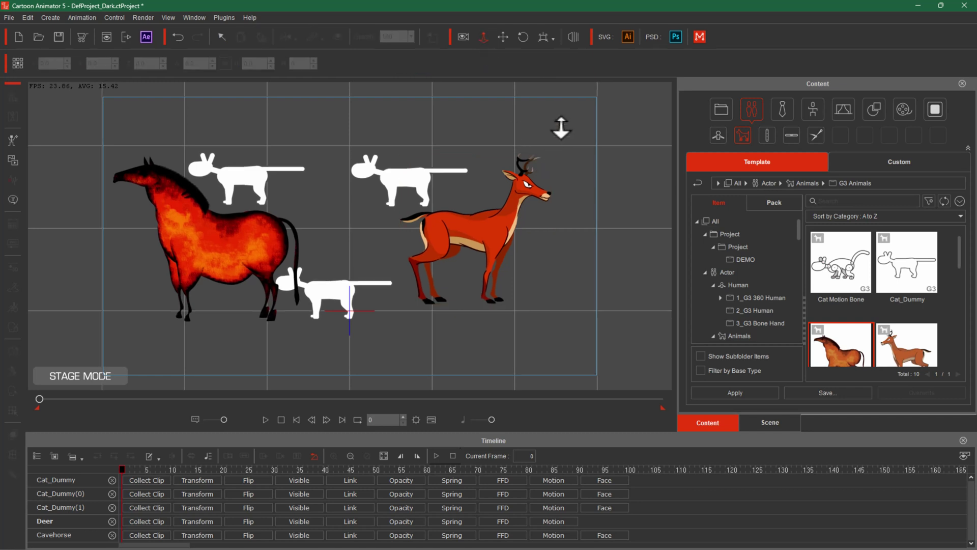
drag(560, 127, 497, 312)
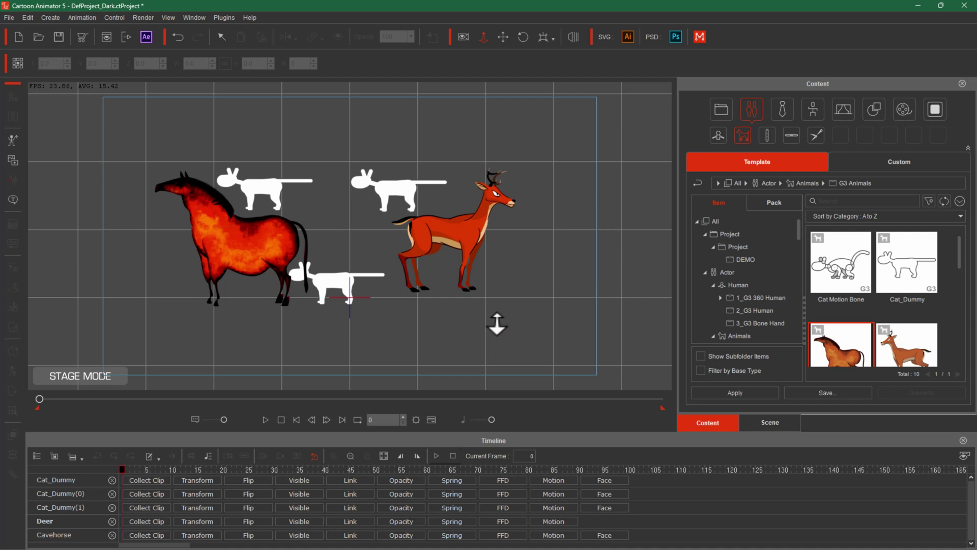
key(ctrl+alt+2)
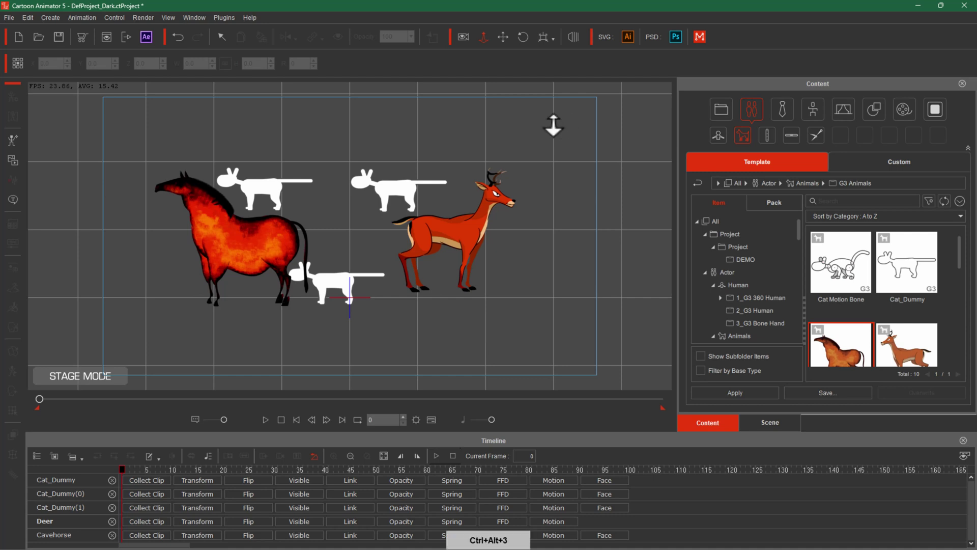
key(ctrl+alt+2)
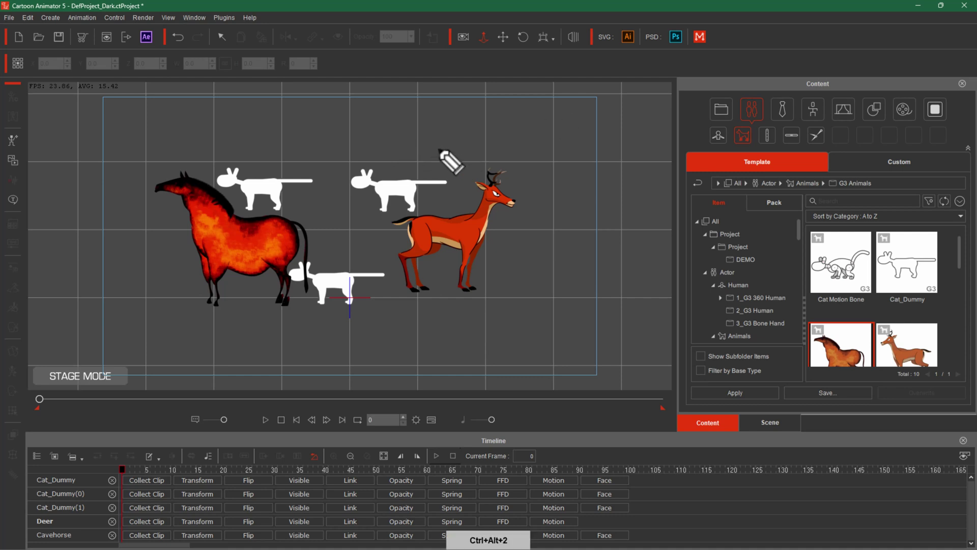
drag(405, 151, 418, 146)
mouse_move(423, 137)
mouse_down()
mouse_move(425, 158)
mouse_move(434, 145)
mouse_up()
drag(432, 130, 433, 155)
mouse_move(515, 108)
mouse_down()
mouse_move(536, 123)
mouse_move(518, 104)
mouse_move(526, 117)
mouse_move(506, 119)
mouse_move(516, 174)
mouse_move(555, 164)
mouse_move(533, 103)
mouse_move(549, 182)
mouse_move(525, 135)
mouse_up()
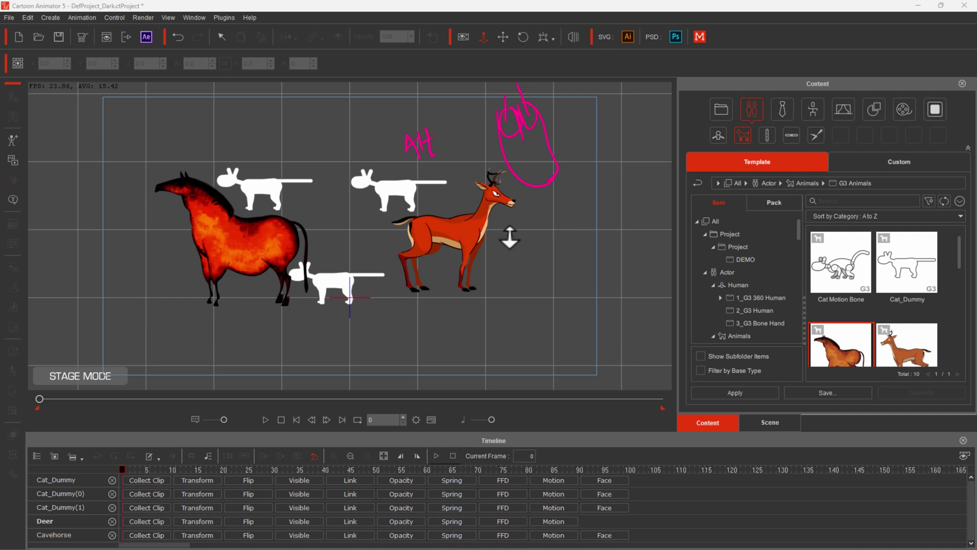
- Try out Camera Pan by shifting the stage view around the animals, with small zoom adjustments in between
drag(512, 273, 483, 230)
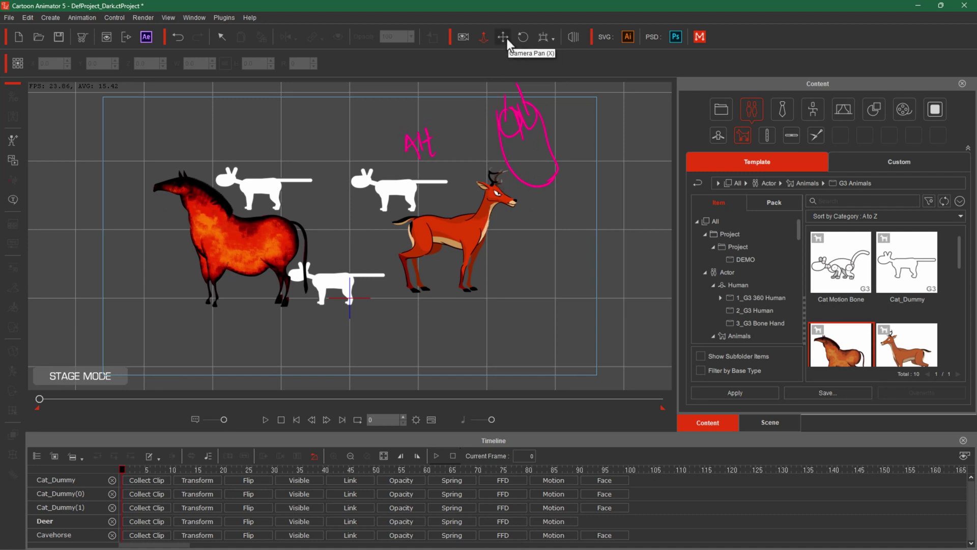
click(503, 37)
mouse_move(406, 315)
mouse_down()
mouse_move(569, 270)
mouse_move(768, 264)
mouse_move(285, 277)
mouse_move(813, 305)
mouse_move(484, 280)
mouse_move(534, 285)
mouse_up()
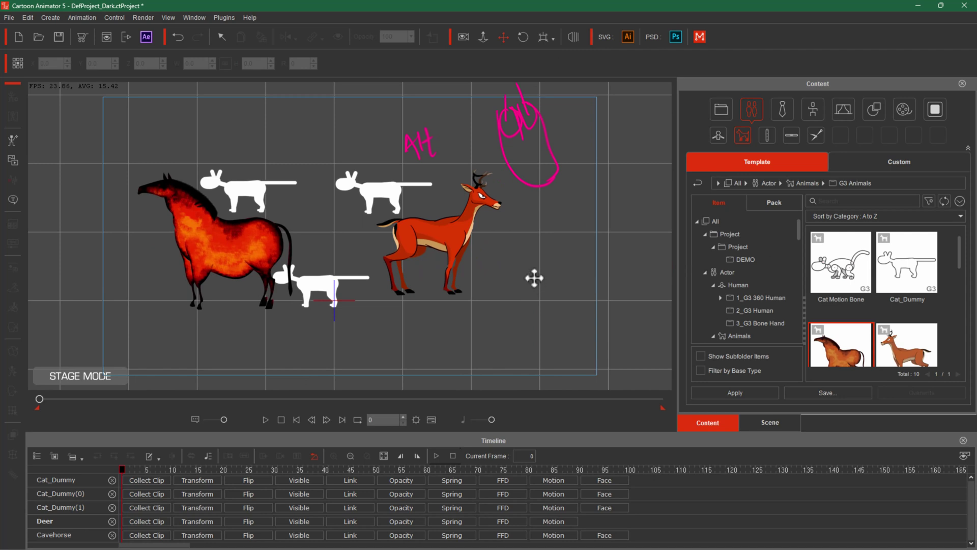
mouse_move(564, 335)
mouse_down()
mouse_move(473, 330)
mouse_move(625, 330)
mouse_move(384, 308)
mouse_move(843, 331)
mouse_move(410, 327)
mouse_move(624, 345)
mouse_move(310, 334)
mouse_move(606, 342)
mouse_up()
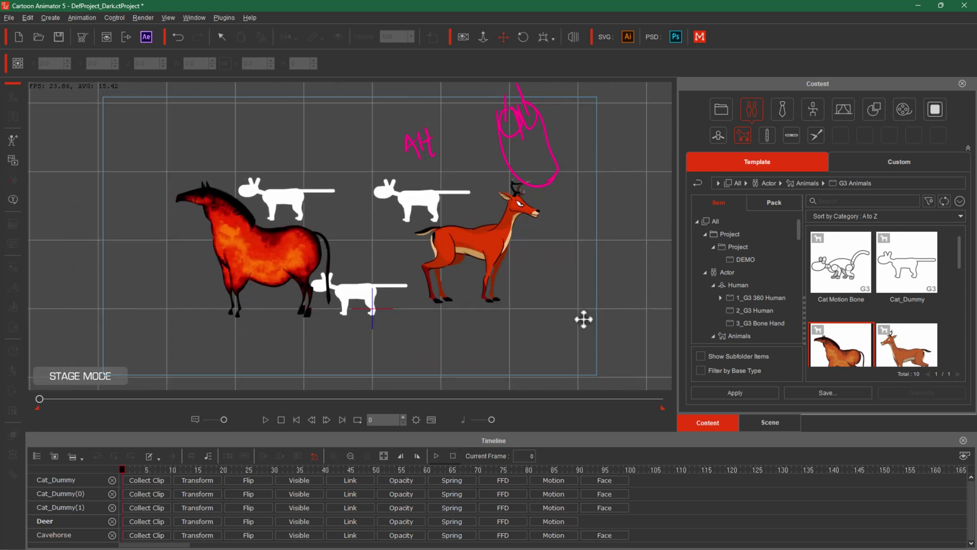
scroll(578, 262, up, 2)
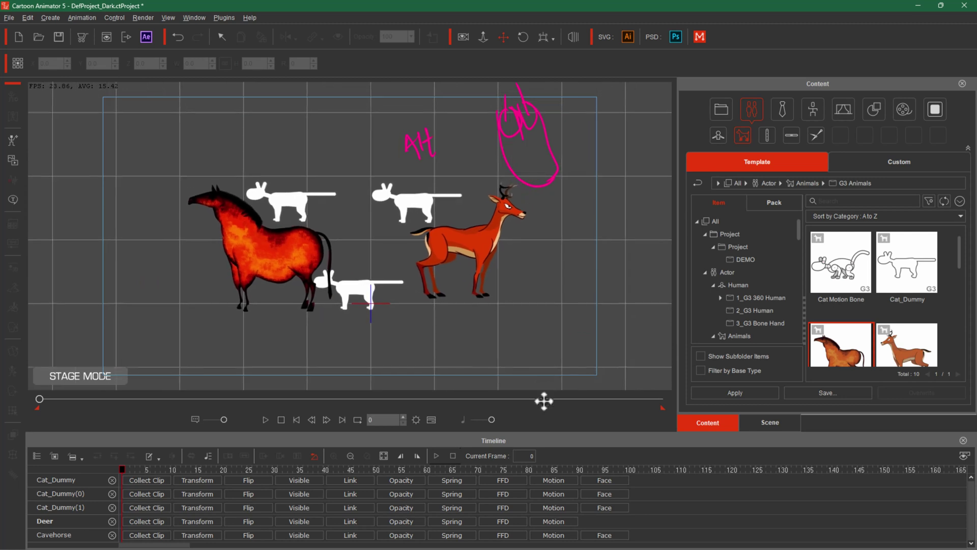
scroll(550, 223, down, 1)
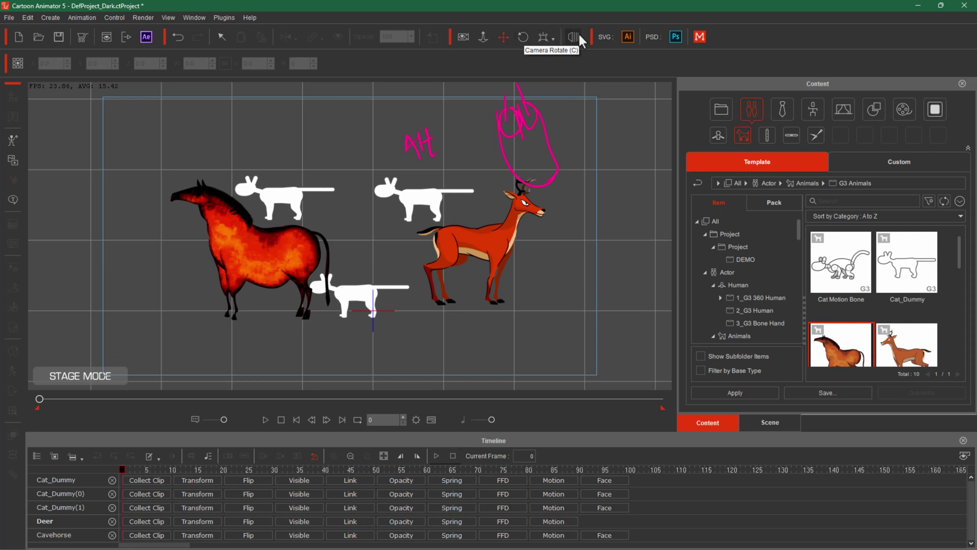
- Tilt the stage view slightly counter-clockwise with Camera Rotate, and rotate the deer to 359 degrees
click(523, 41)
drag(555, 222, 203, 186)
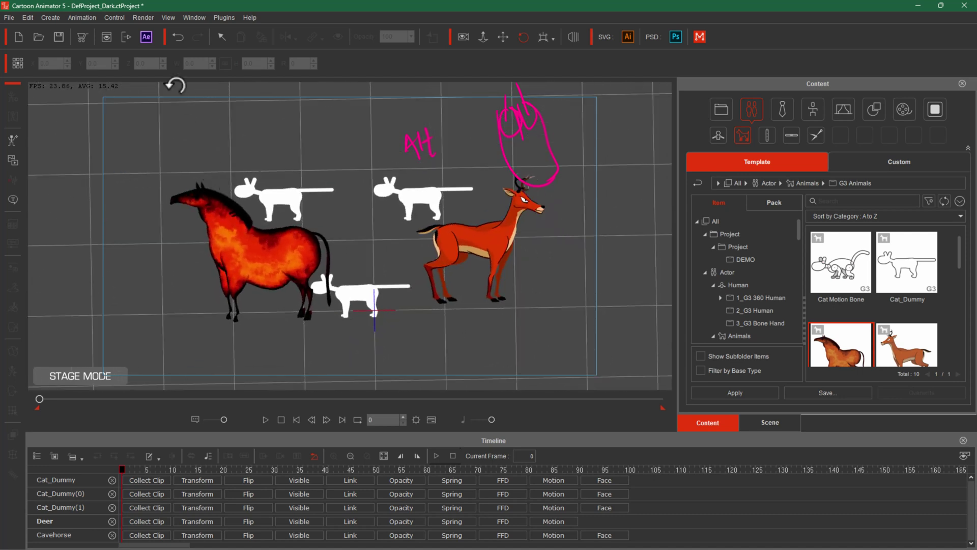
click(494, 239)
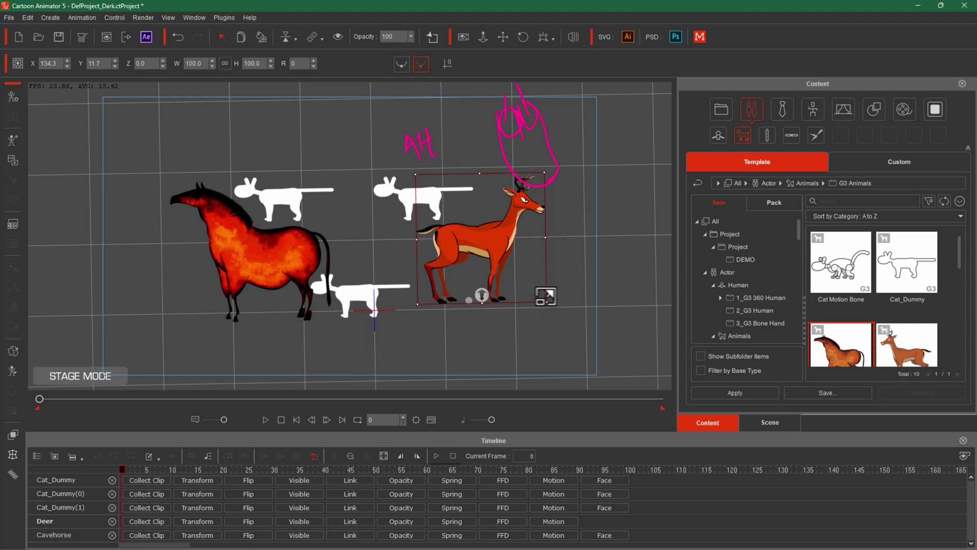
drag(571, 255, 537, 304)
click(516, 39)
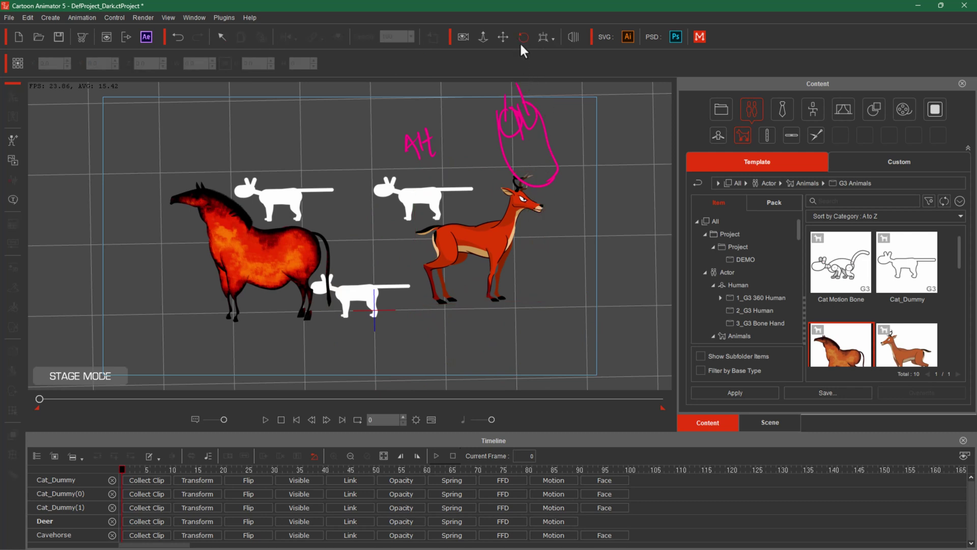
- Reset the stage view to Home, frame every actor with Focus All, and return to the Home view
click(551, 41)
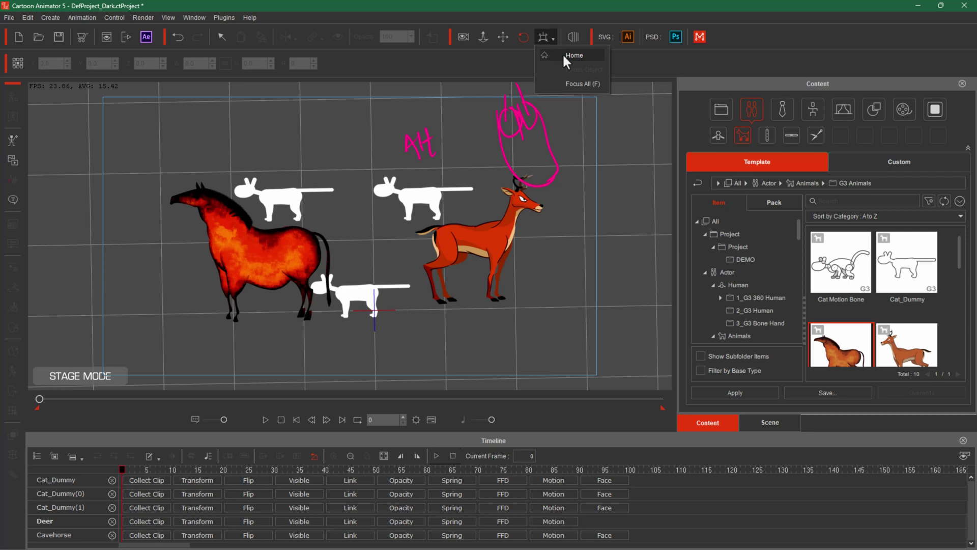
click(563, 56)
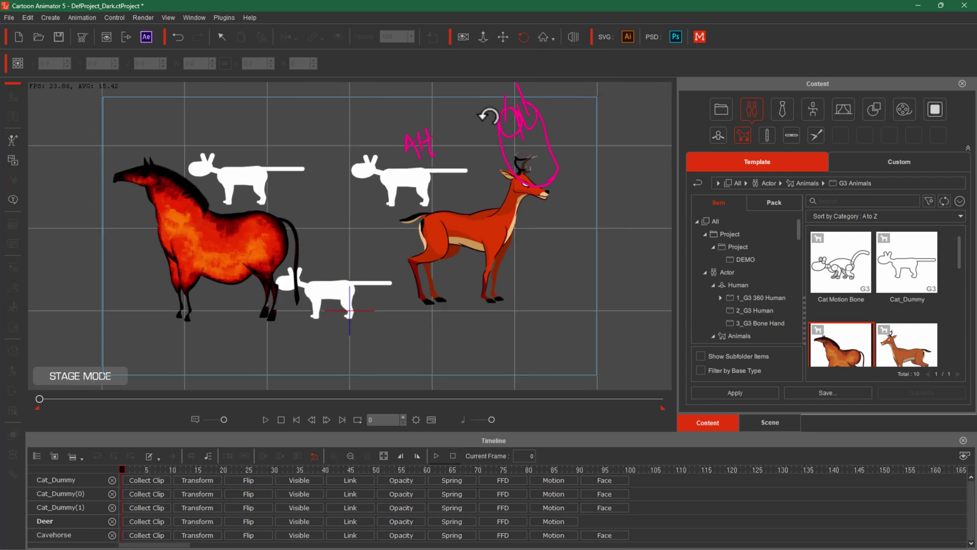
click(554, 40)
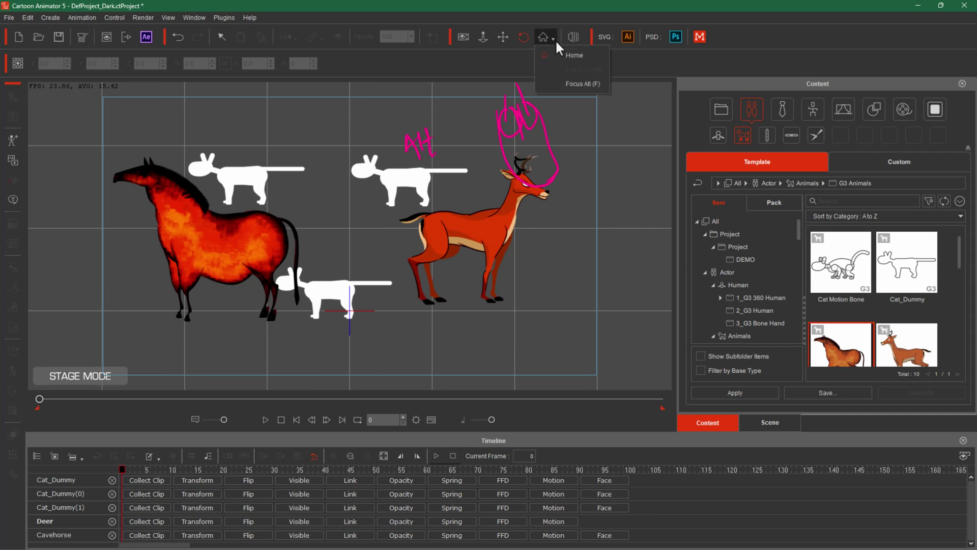
click(572, 87)
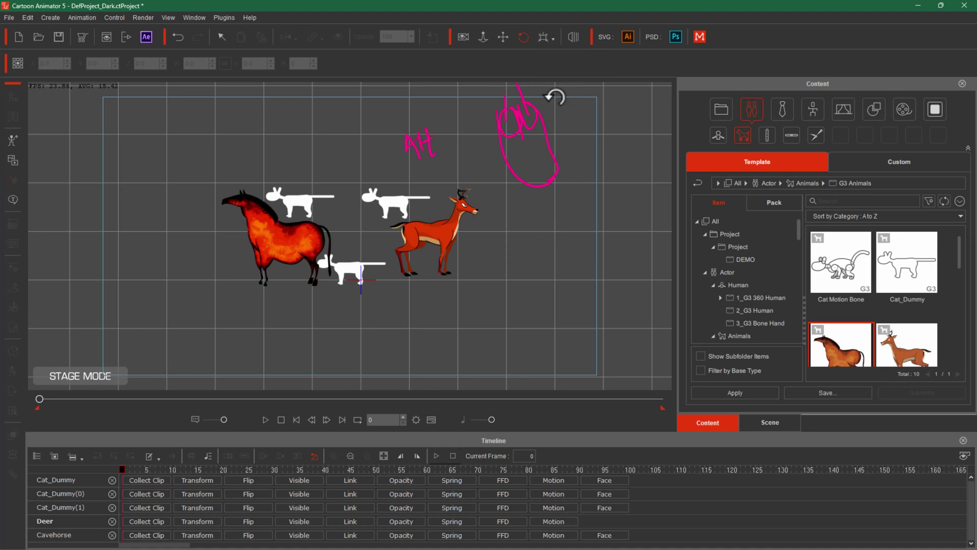
click(554, 39)
click(557, 55)
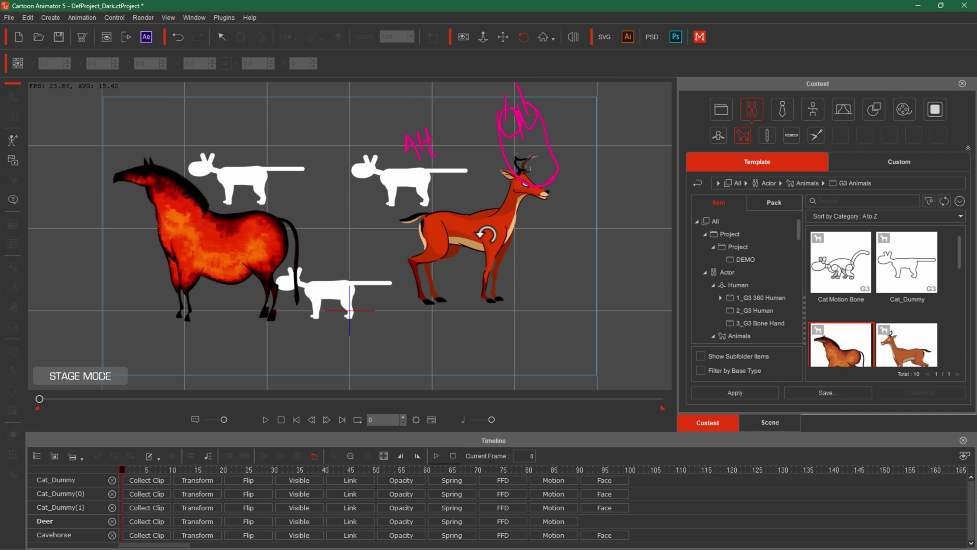
- Select the deer and frame it with Focus Object, then reset the stage view to Home
click(222, 44)
click(493, 226)
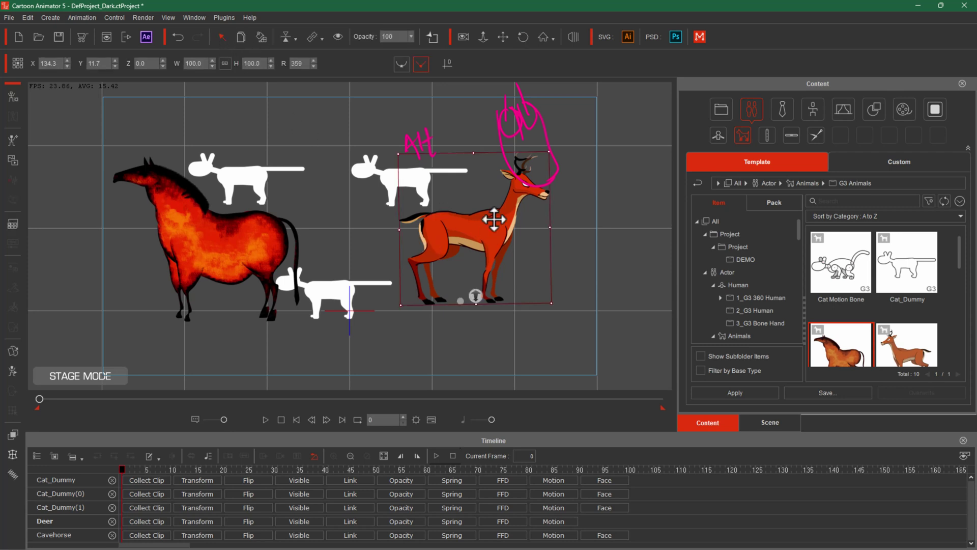
click(553, 40)
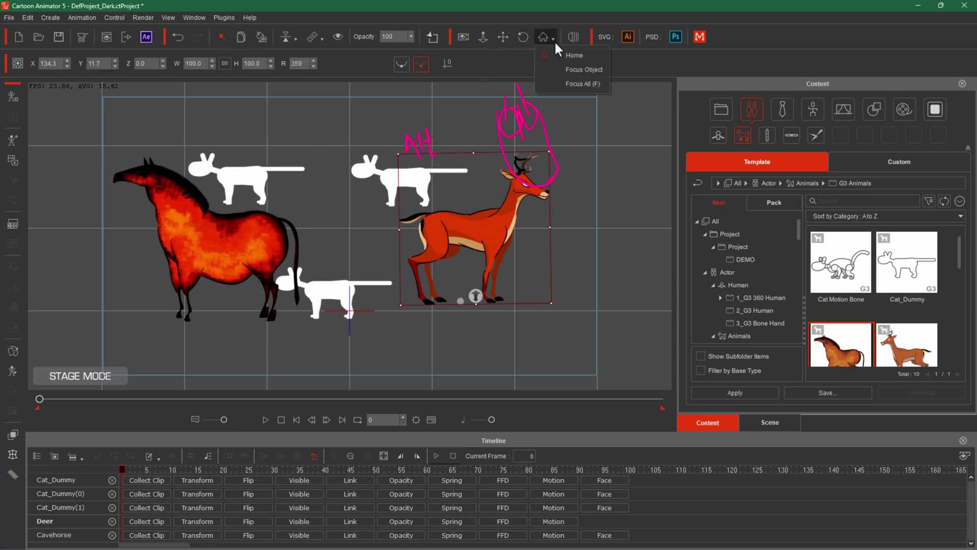
click(577, 69)
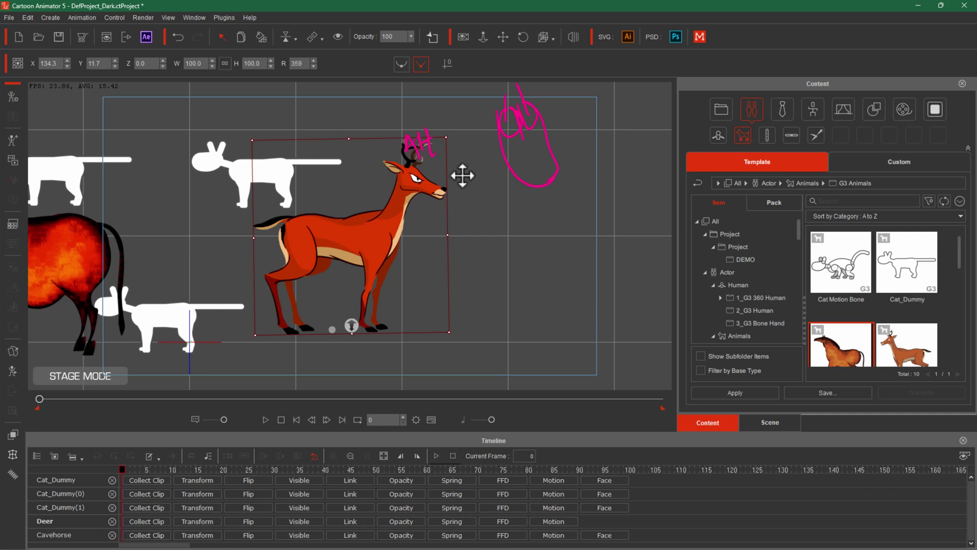
click(554, 38)
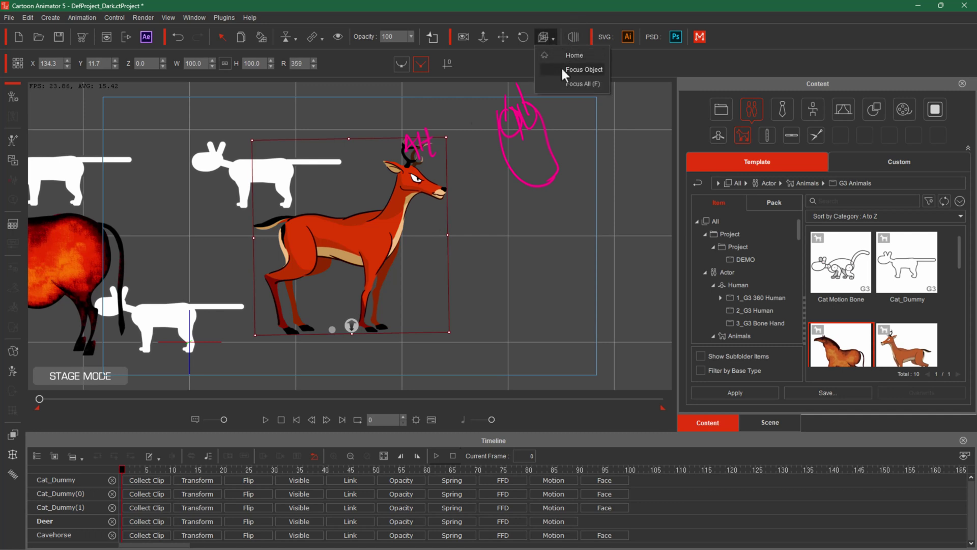
click(565, 54)
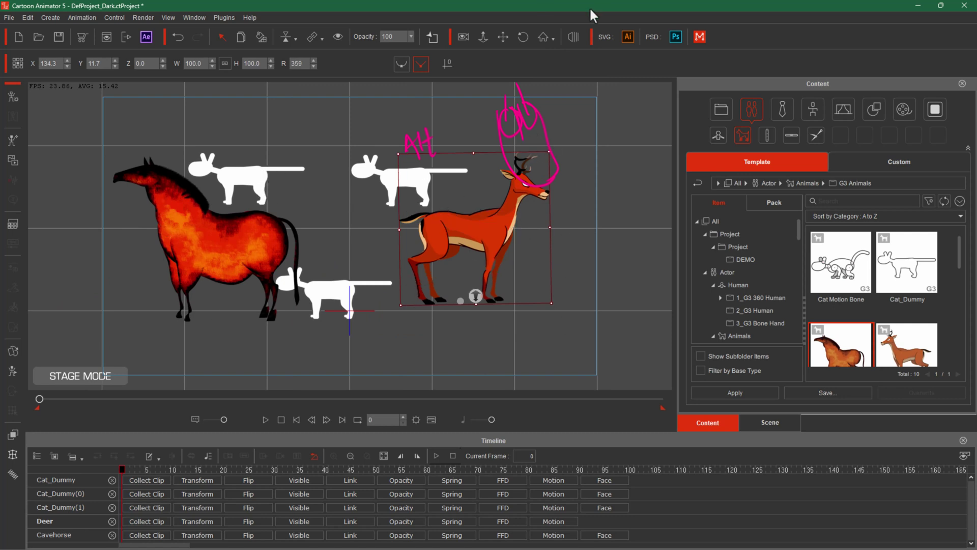
- Compare Focus All with Focus Object, ending with the stage view framed on the deer
click(552, 43)
click(567, 82)
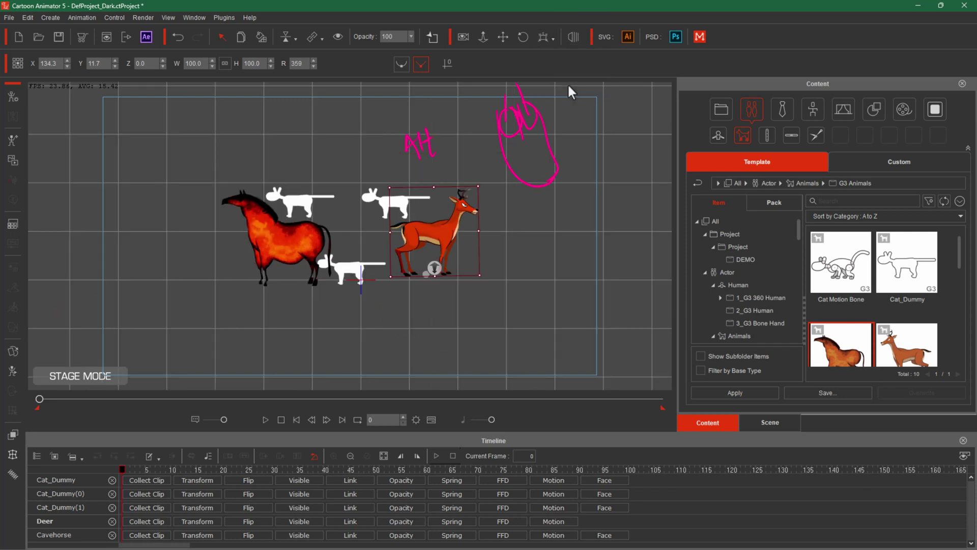
click(553, 38)
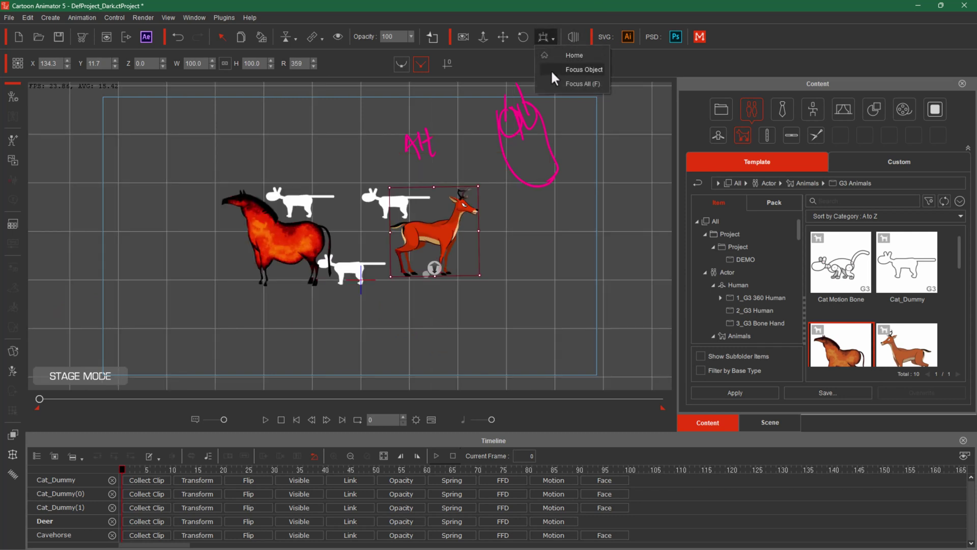
click(568, 76)
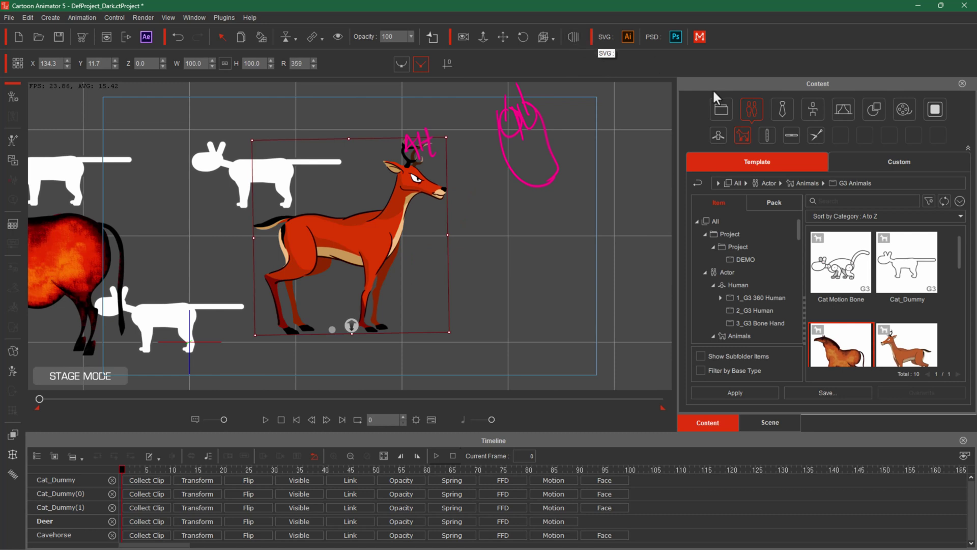
- Load the 28.Animated 2D Scene project from the DEMO project templates, discarding the current project without saving
scroll(892, 290, down, 2)
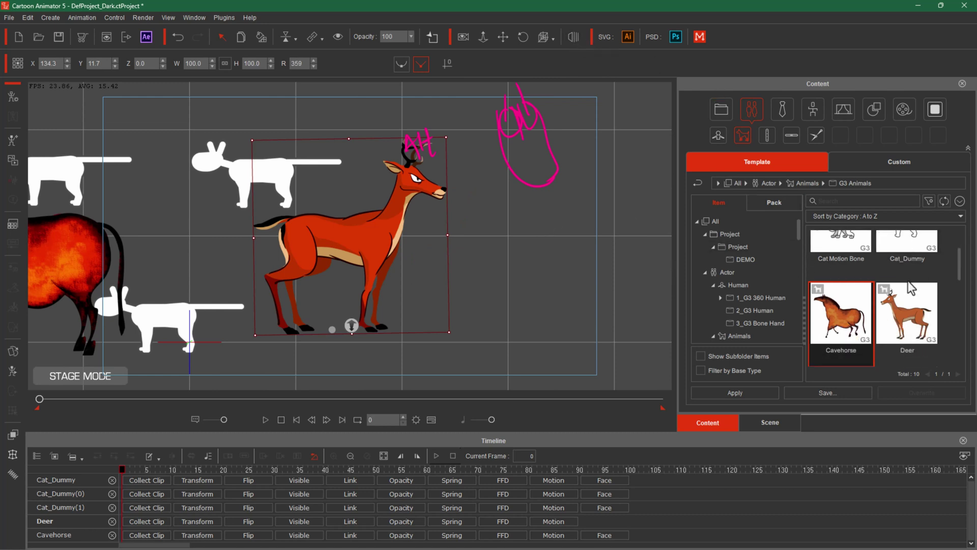
scroll(907, 282, up, 2)
click(740, 257)
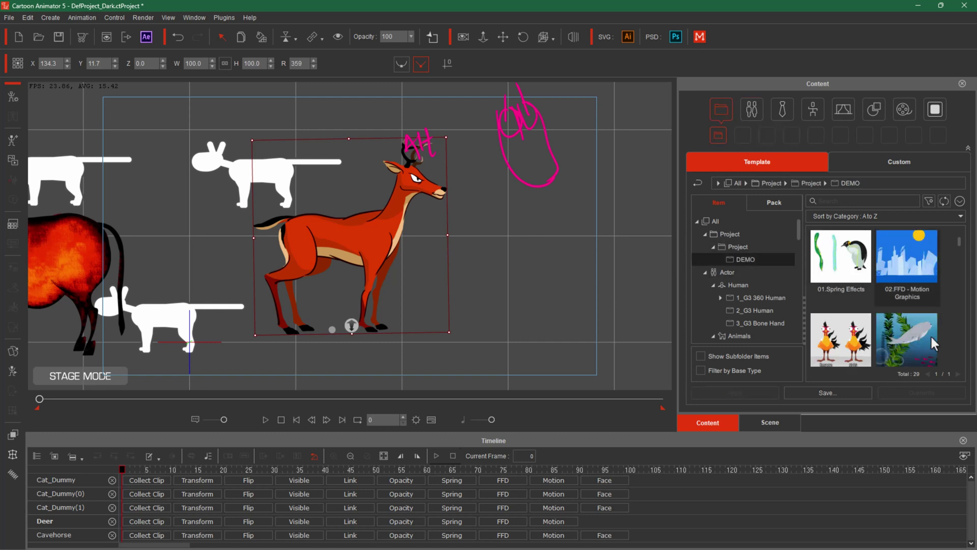
scroll(917, 336, down, 5)
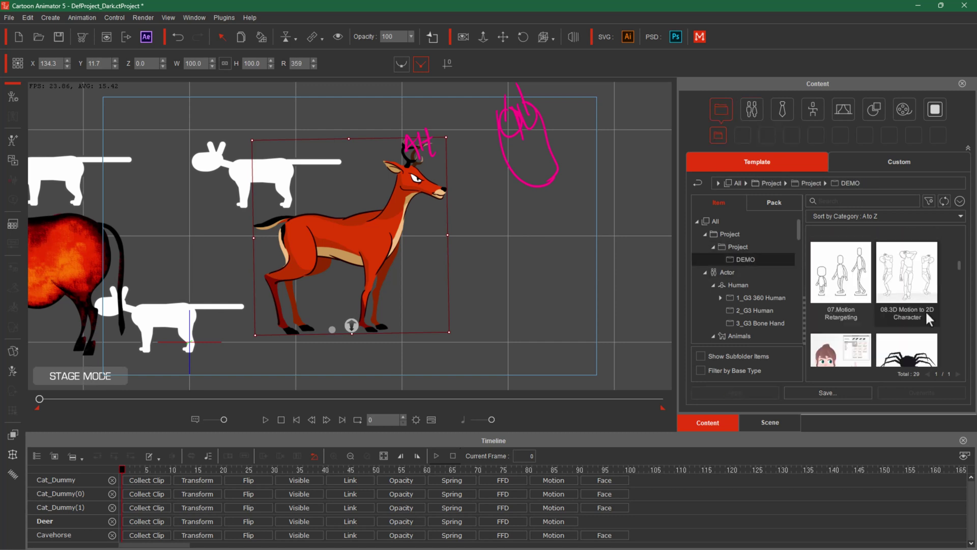
scroll(926, 313, down, 4)
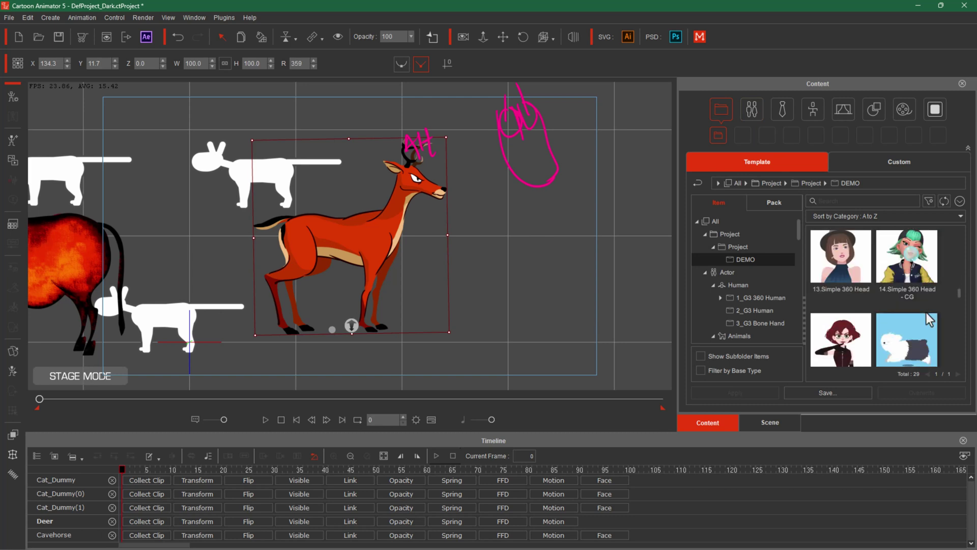
scroll(914, 270, down, 6)
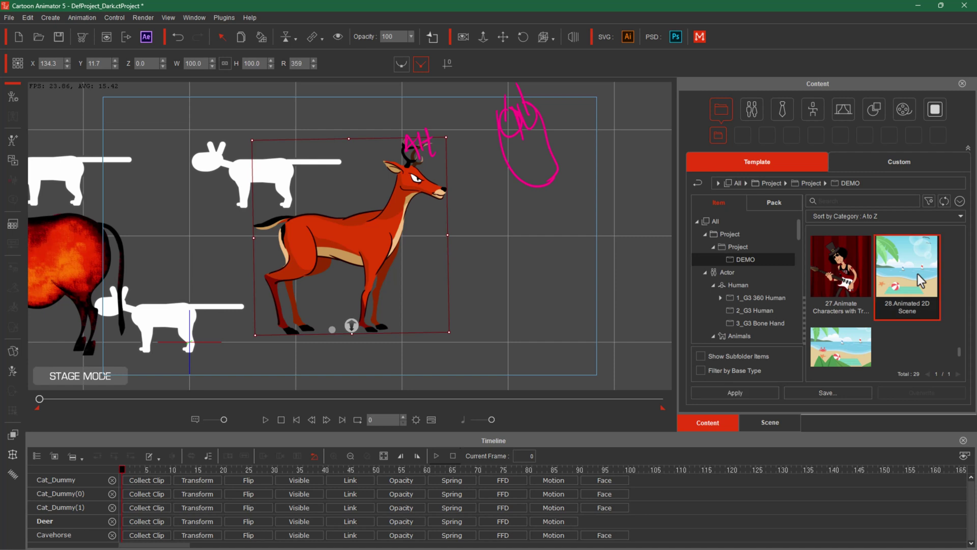
double_click(918, 274)
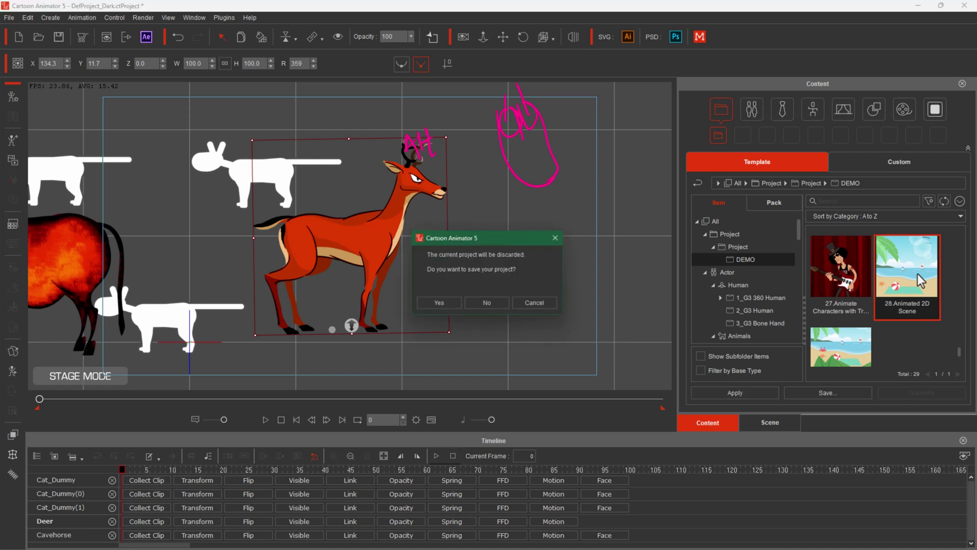
click(487, 303)
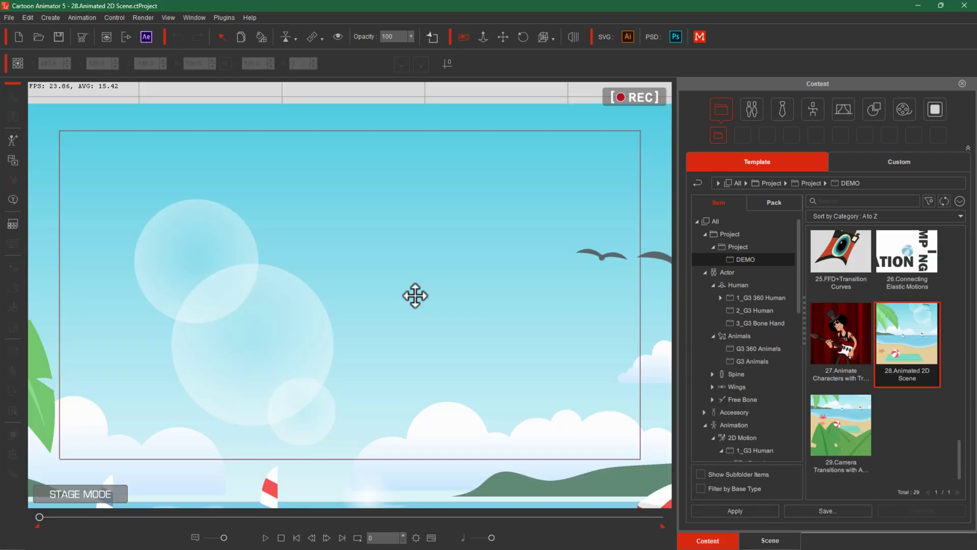
- Preview the beach scene's camera animation, and return the playhead to the start of the timeline
click(266, 539)
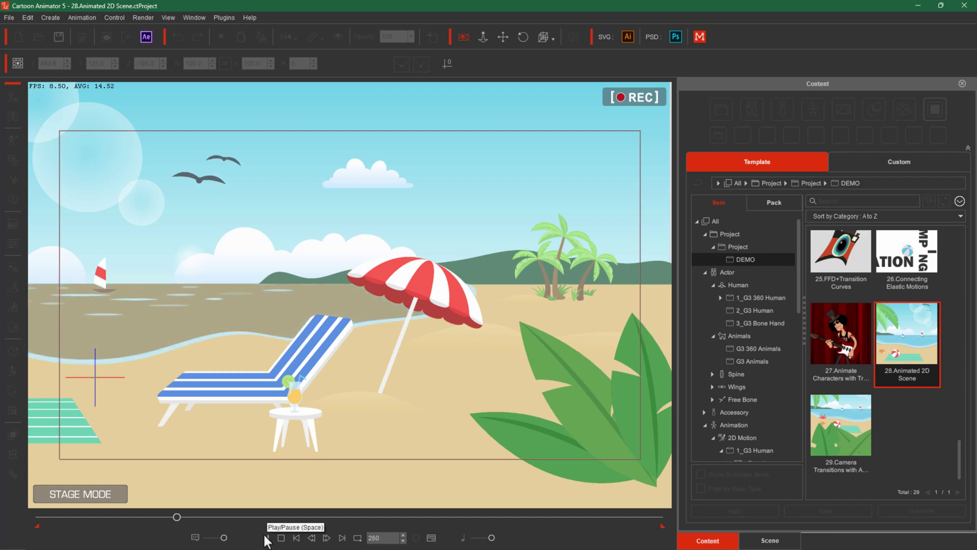
click(265, 539)
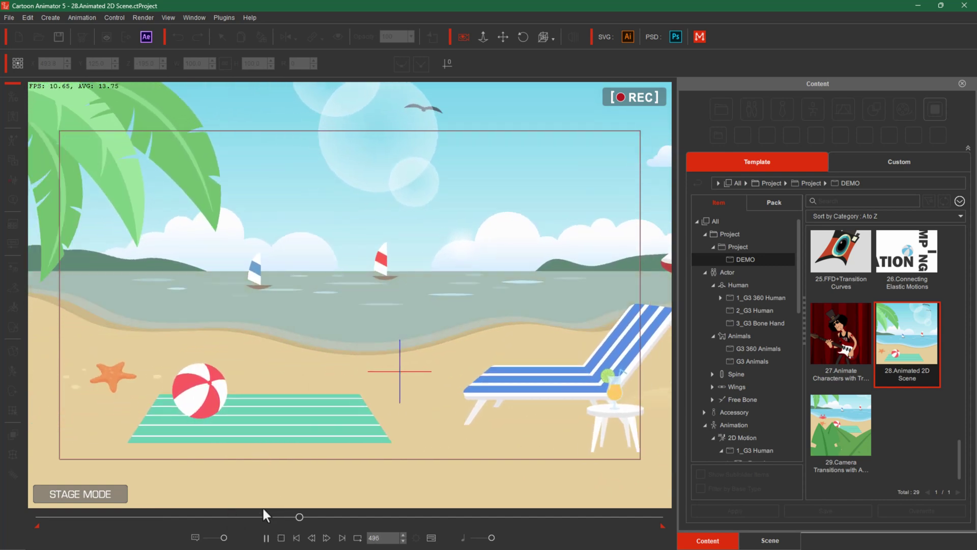
click(266, 537)
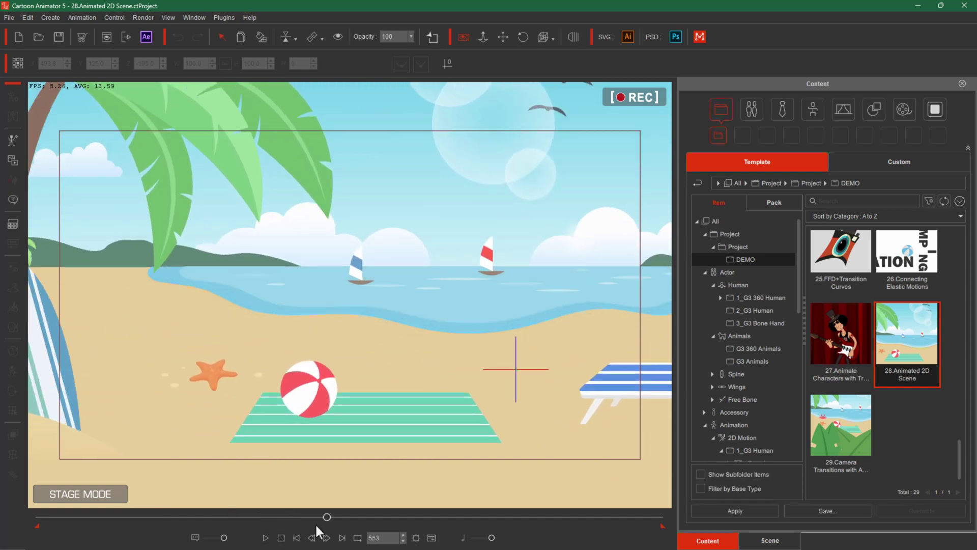
drag(327, 517, 14, 511)
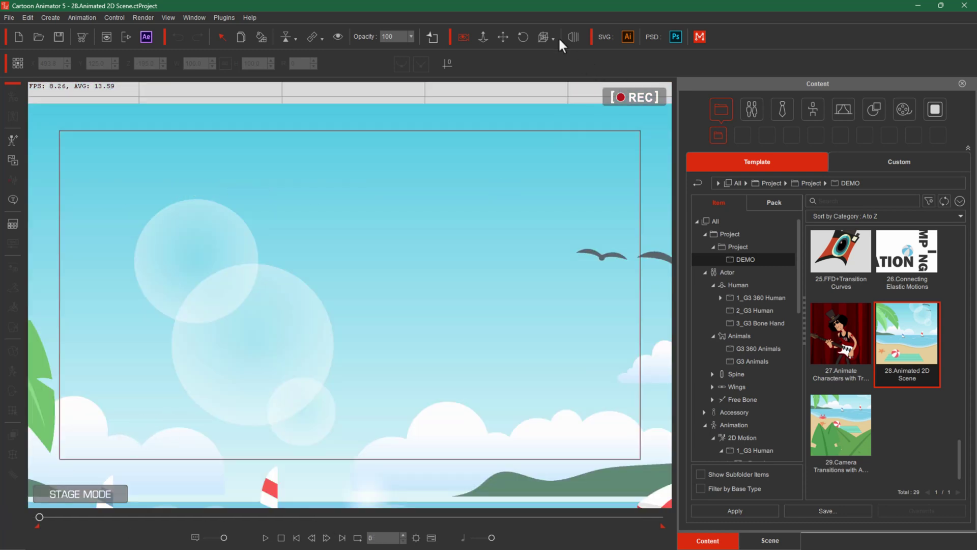
- Turn off camera record mode, and frame the whole beach scene in the stage view with Focus All
click(462, 35)
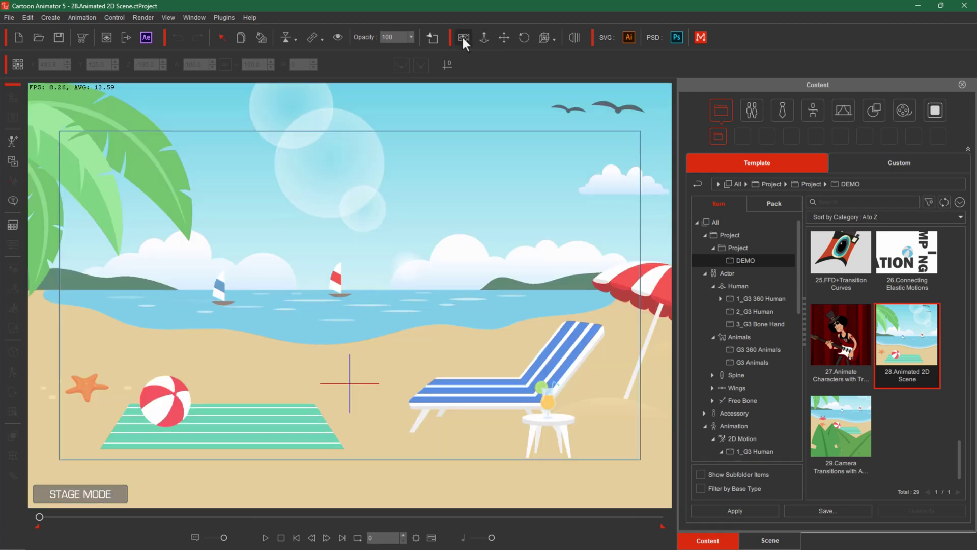
click(558, 105)
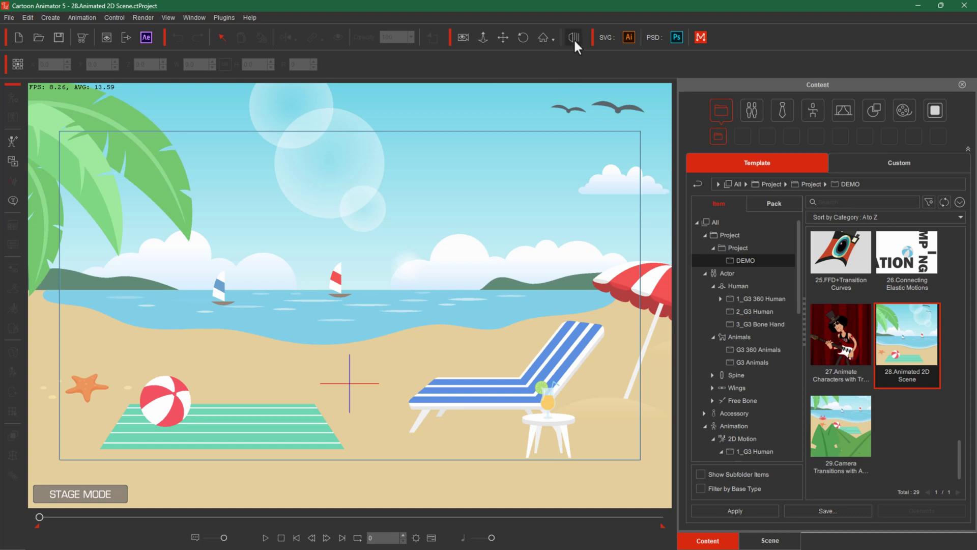
click(552, 39)
click(584, 85)
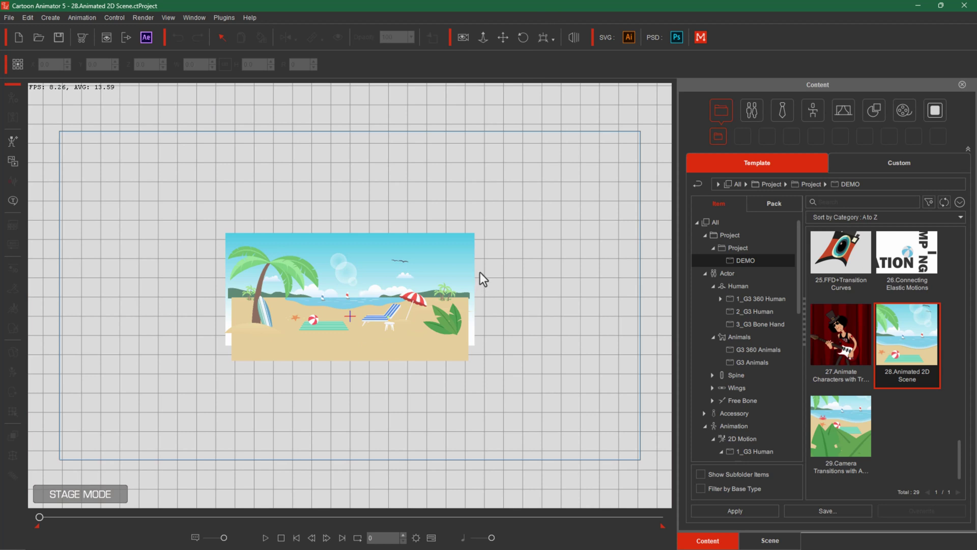
- Switch to 3D view, frame the whole scene, and orbit until its layers are seen from the side
click(573, 38)
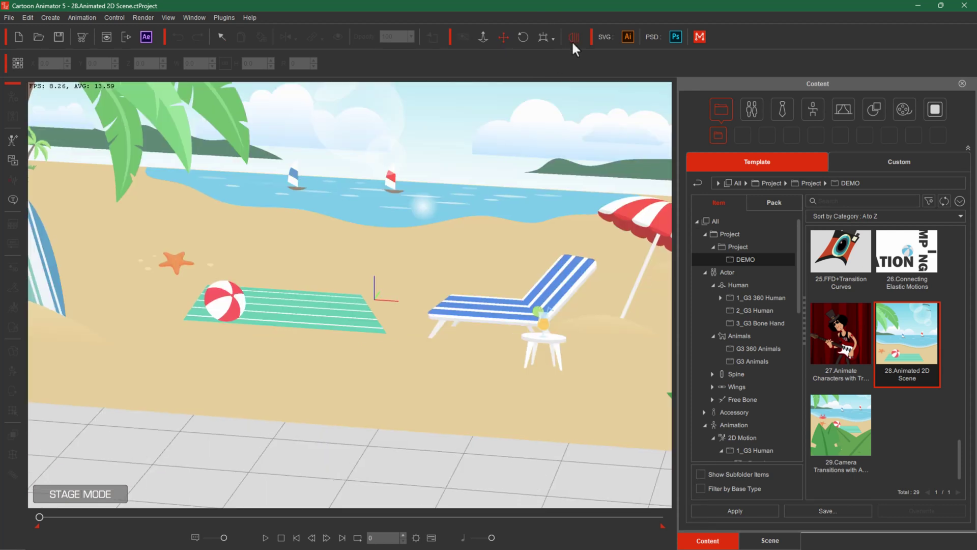
click(542, 40)
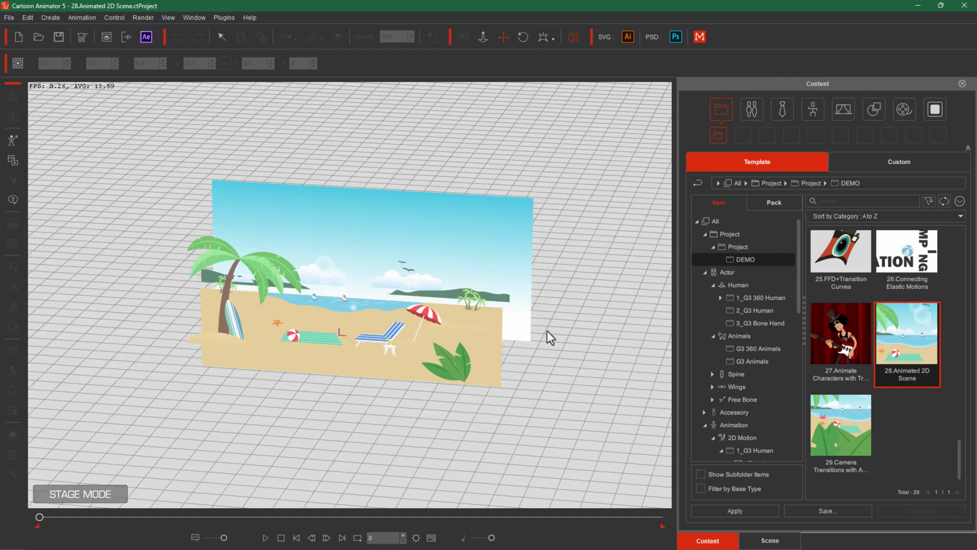
drag(580, 304, 168, 318)
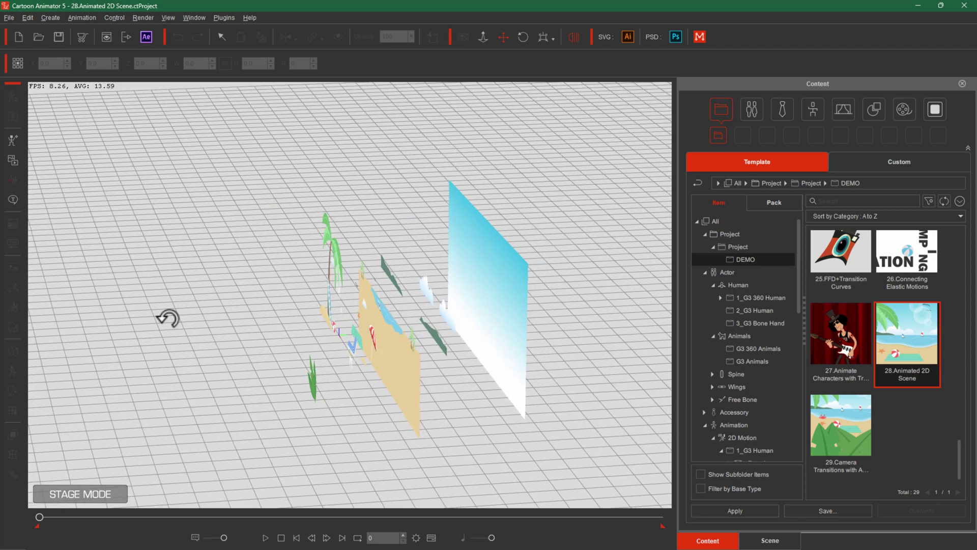
- Move the green foreground plant back to a Z depth of about 15.9, and select the sky backdrop and the sea to compare their depths
click(312, 388)
mouse_move(276, 396)
mouse_down()
mouse_move(331, 397)
mouse_move(182, 399)
mouse_move(307, 403)
mouse_move(292, 403)
mouse_up()
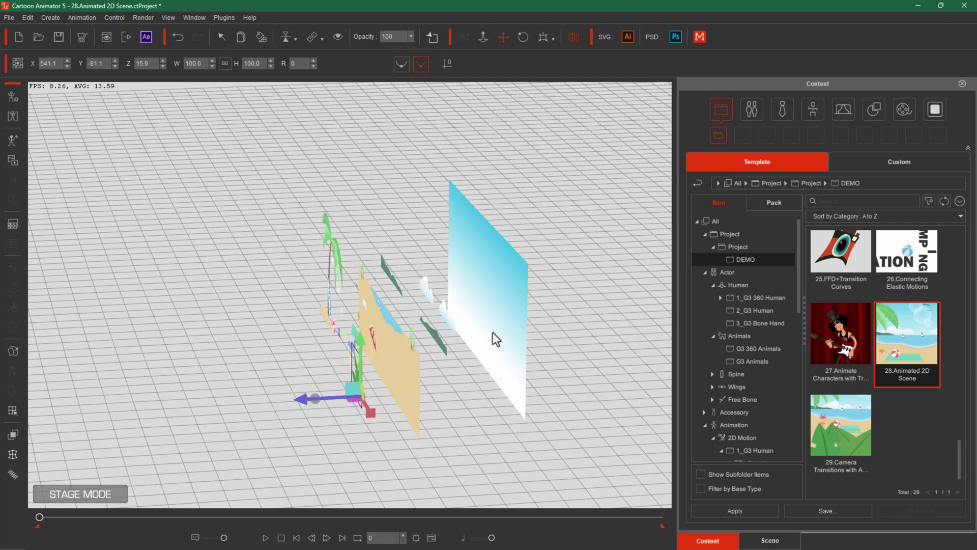
click(505, 333)
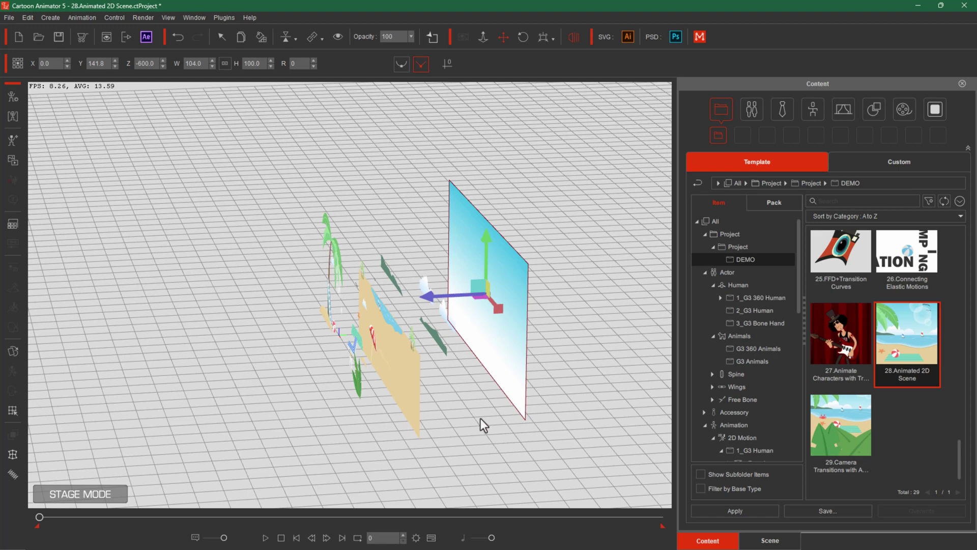
click(391, 323)
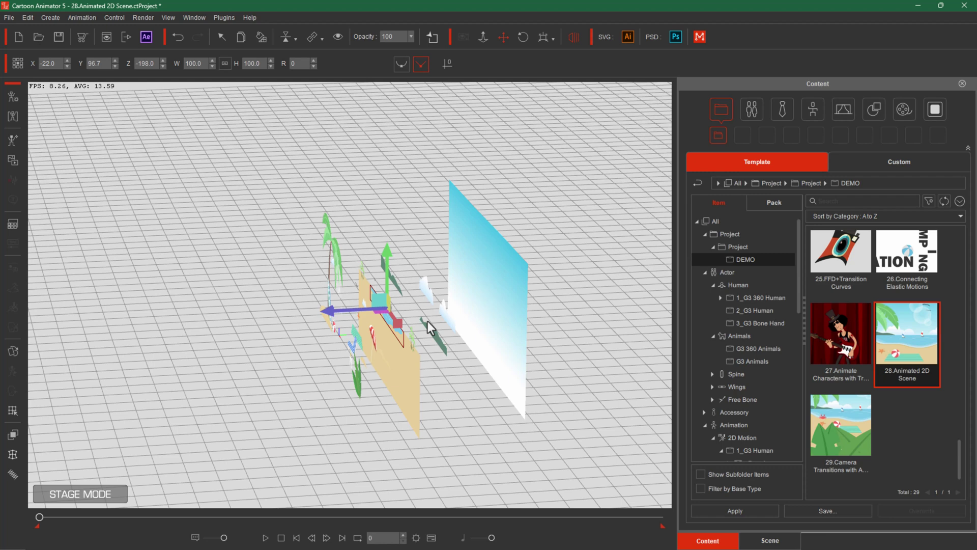
- Leave 3D view with the stage reset to Home, and select the cloud bank above the horizon
click(576, 37)
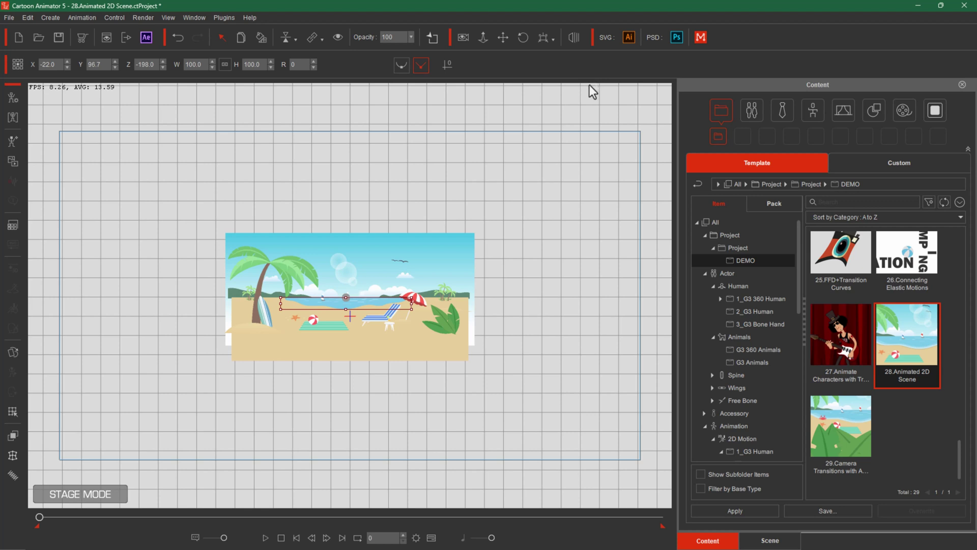
click(555, 40)
click(558, 55)
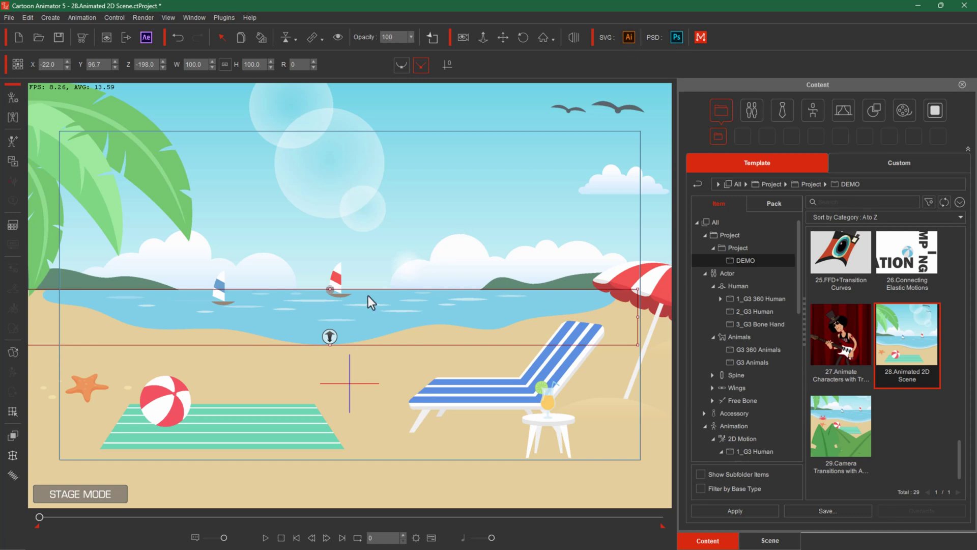
click(393, 289)
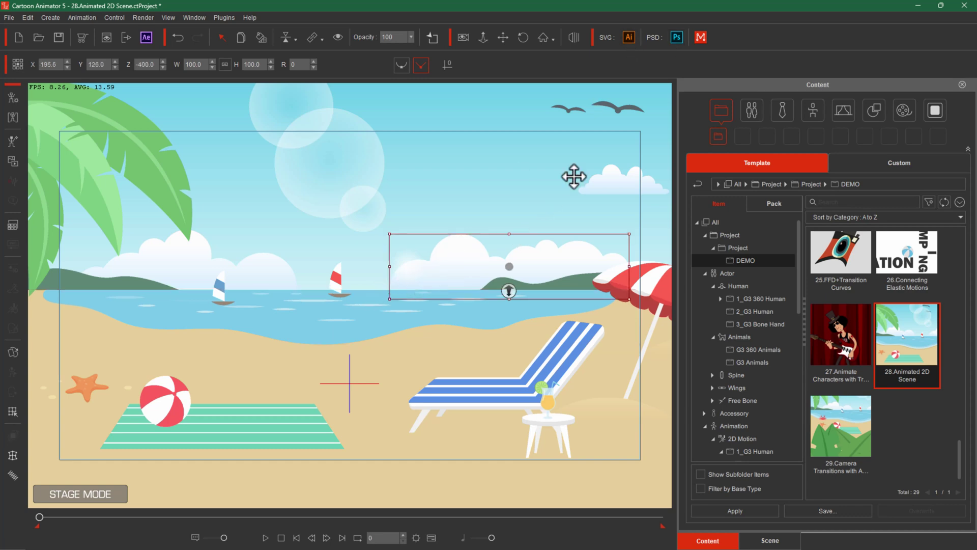
- Start a new SVG object in Illustrator and draw a rectangle of about 123 by 100 pt on the artboard
click(628, 37)
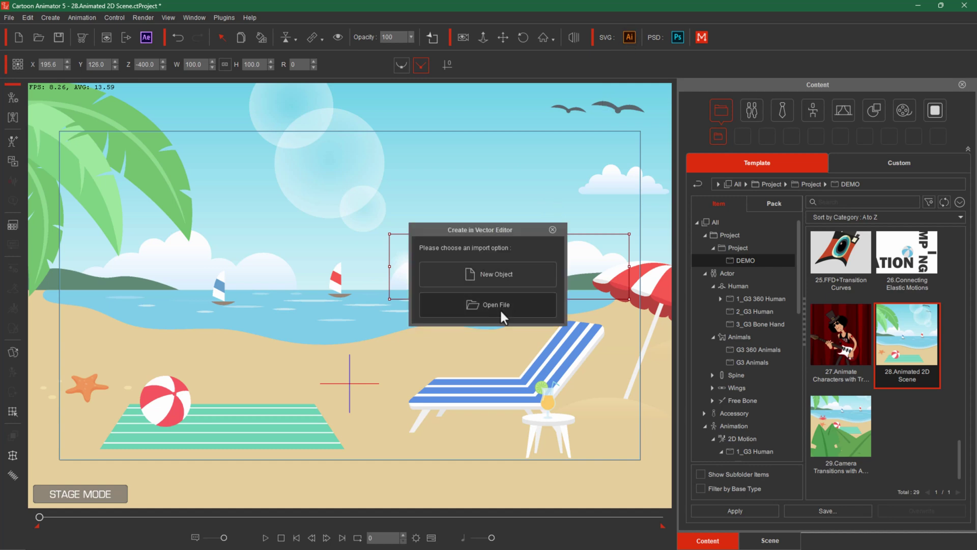
click(499, 277)
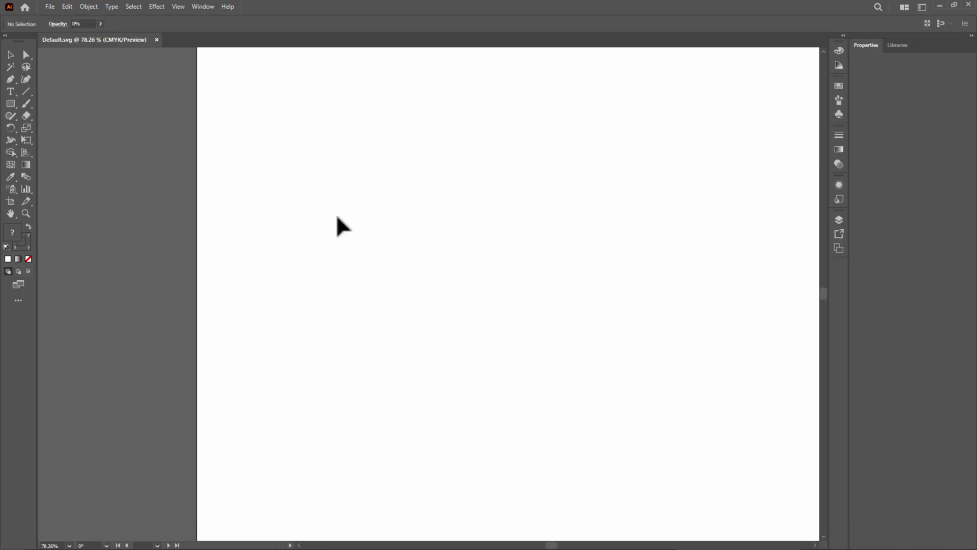
click(11, 104)
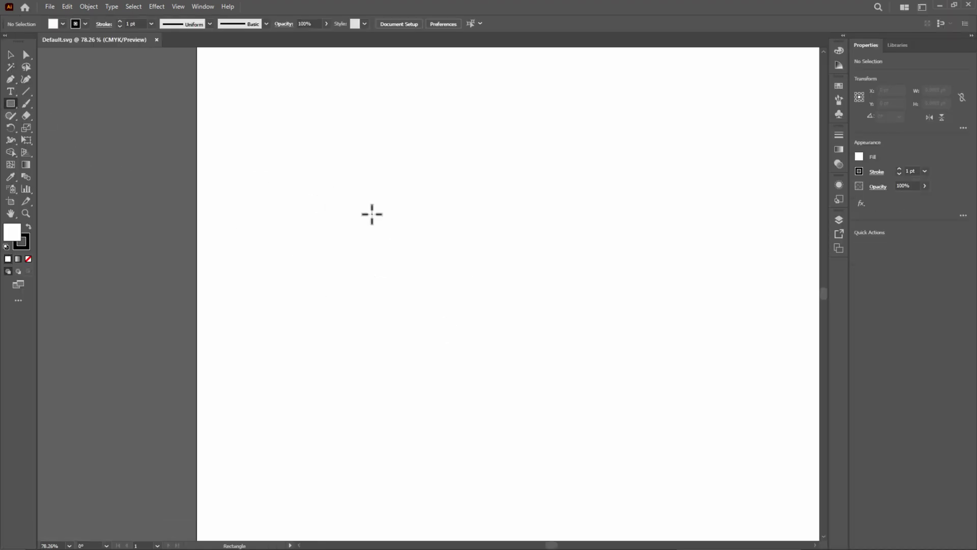
drag(391, 193, 455, 245)
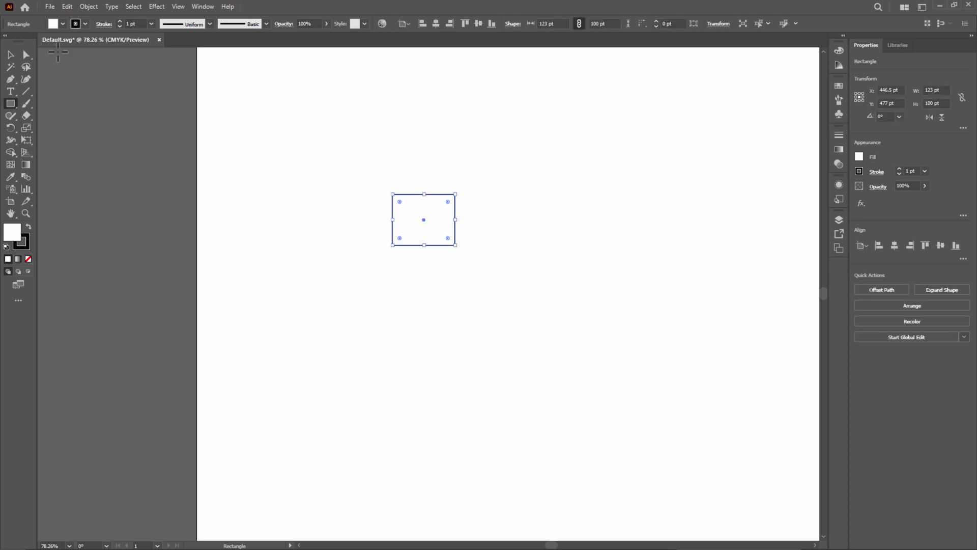
- Save the Illustrator drawing and import it into the Cartoon Animator beach scene as a prop
click(51, 7)
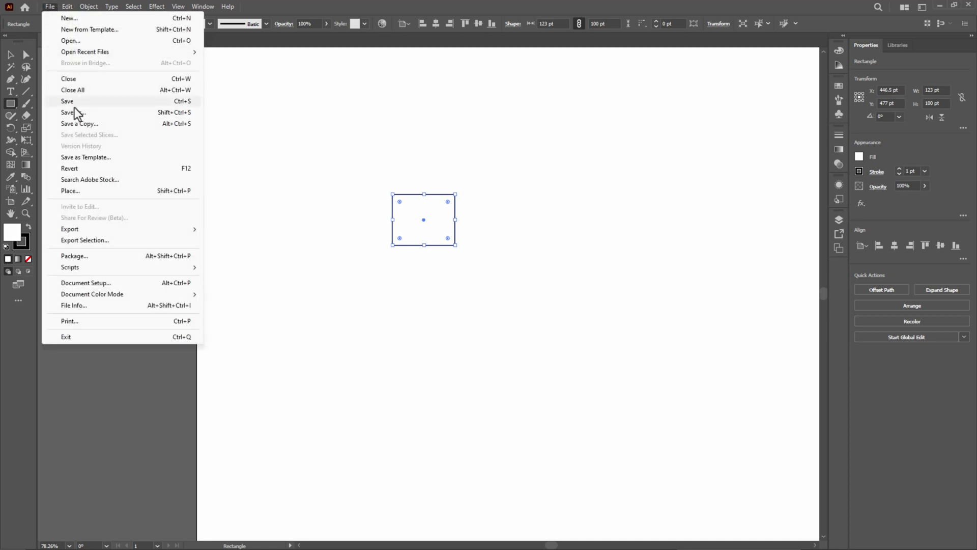
click(74, 102)
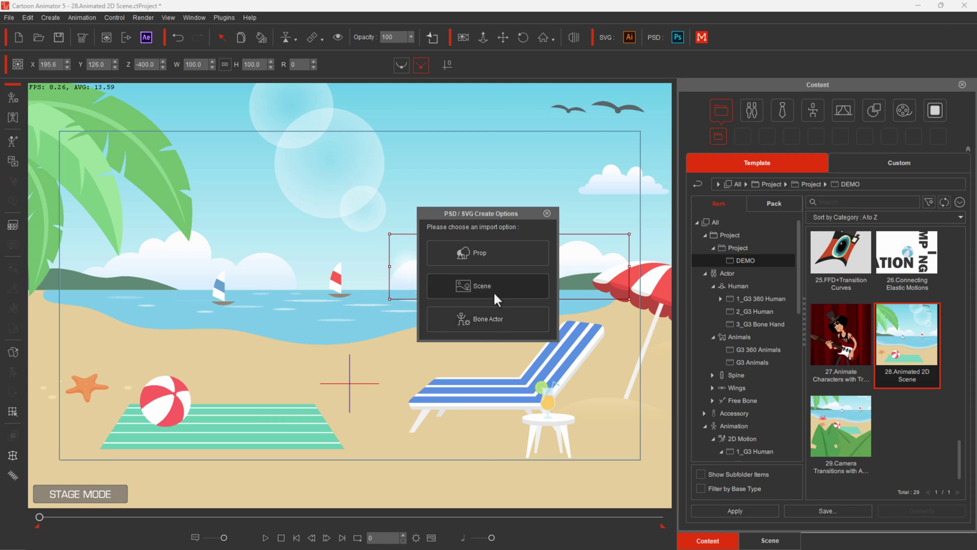
click(482, 252)
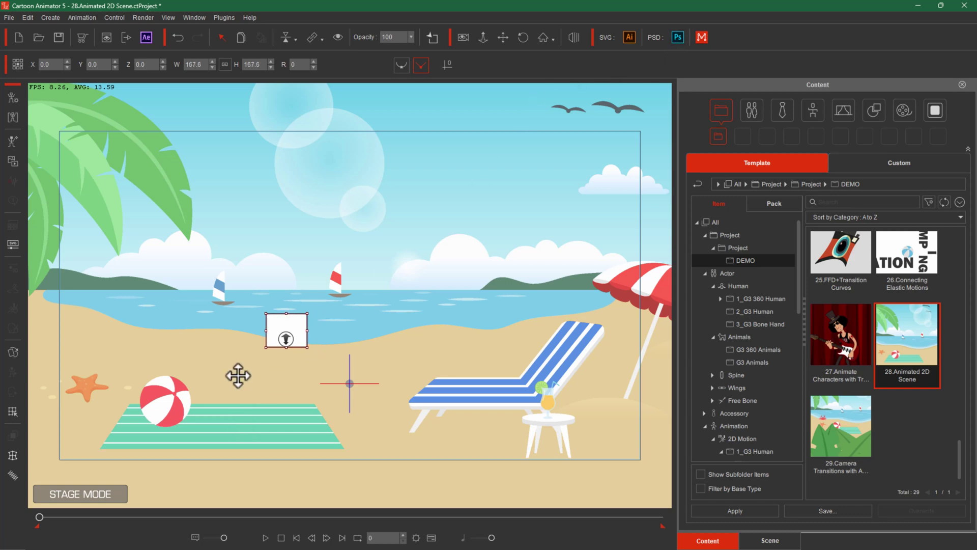
- Open Motion LIVE 2D to examine its gear and character lists
click(702, 38)
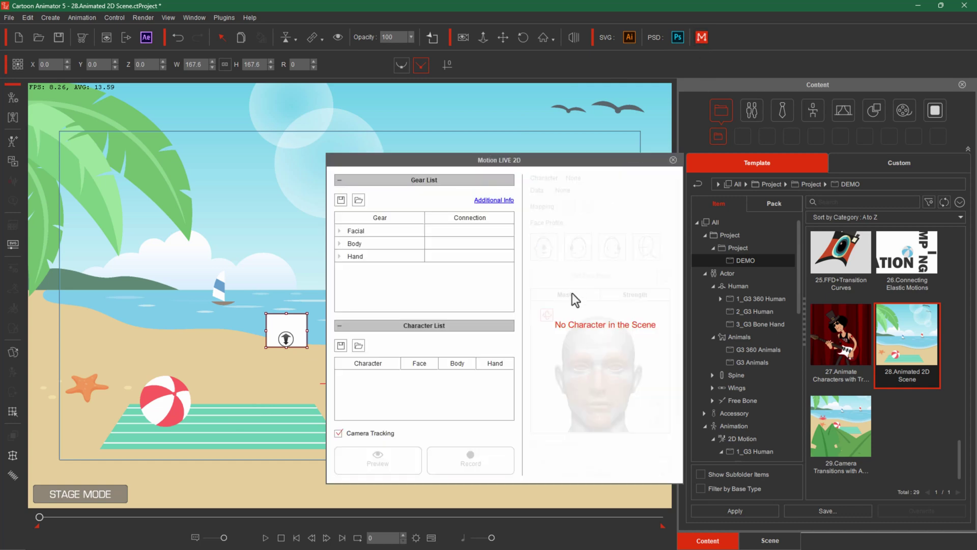